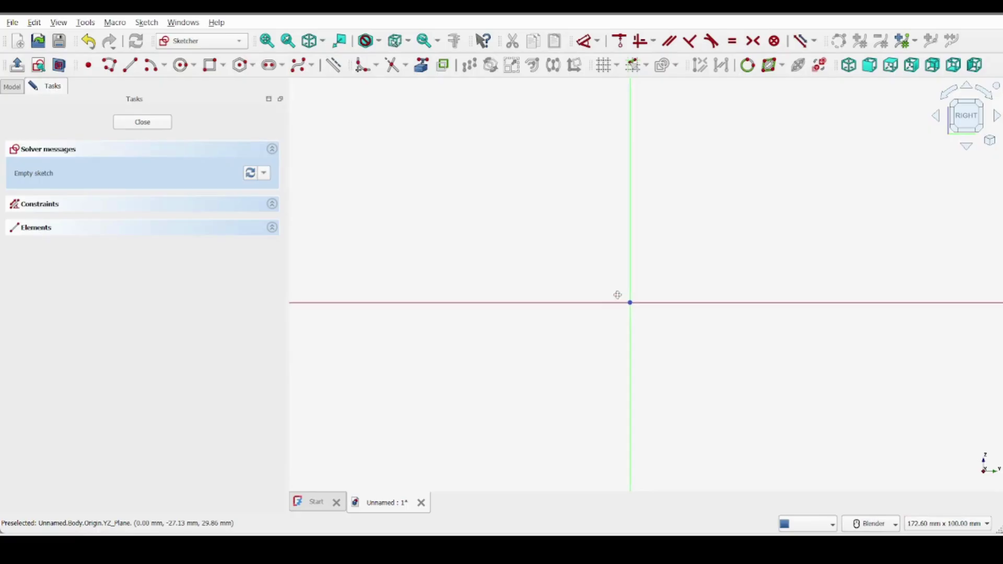
Sketch a polyline with a vertical line about 51 mm long on the vertical axis, continued by a tangent semicircular arc of about 21 mm radius
{"action": "left_click", "coordinate": [109, 65]}
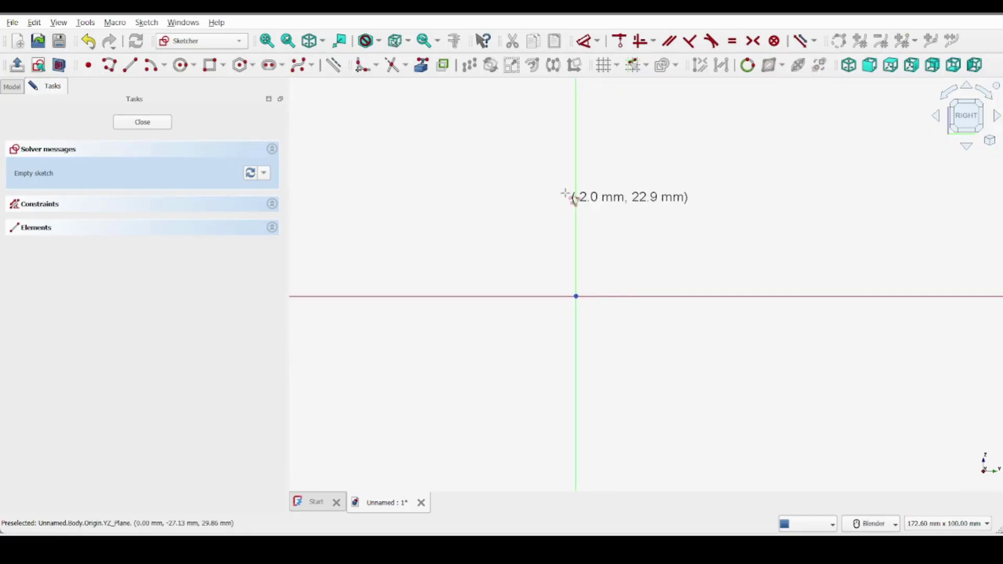
{"action": "left_click", "coordinate": [575, 164]}
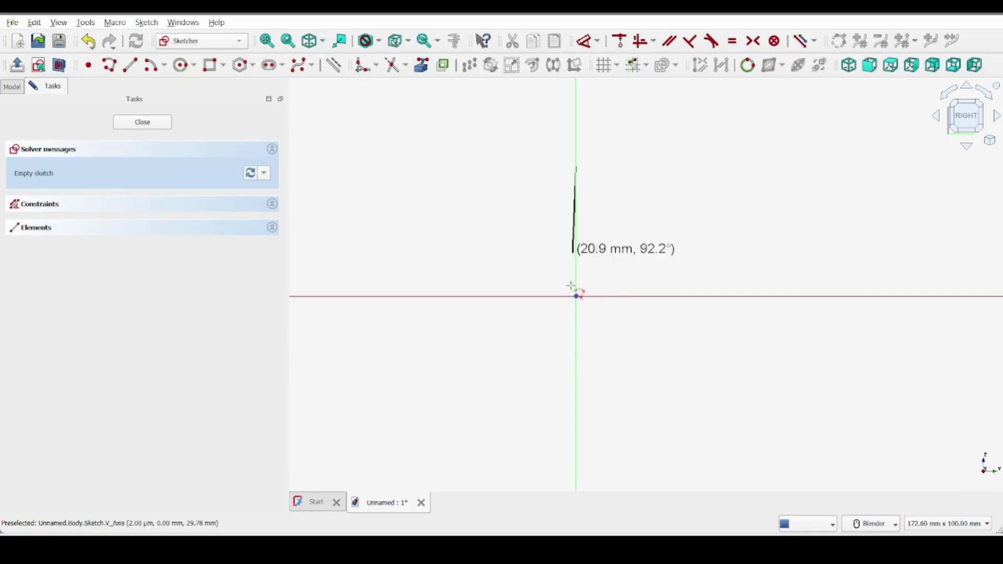
{"action": "left_click", "coordinate": [576, 377]}
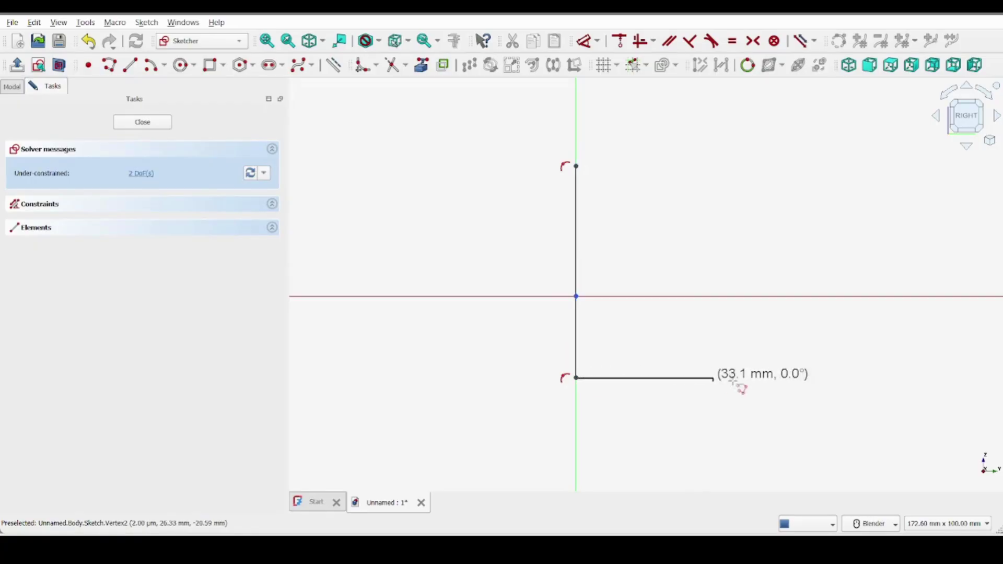
{"action": "key", "text": "m"}
{"action": "left_click", "coordinate": [752, 377]}
Continue the polyline with a small tangent tip arc of about 2.4 mm radius and an inner arc running back towards the vertical line
{"action": "key", "text": "m"}
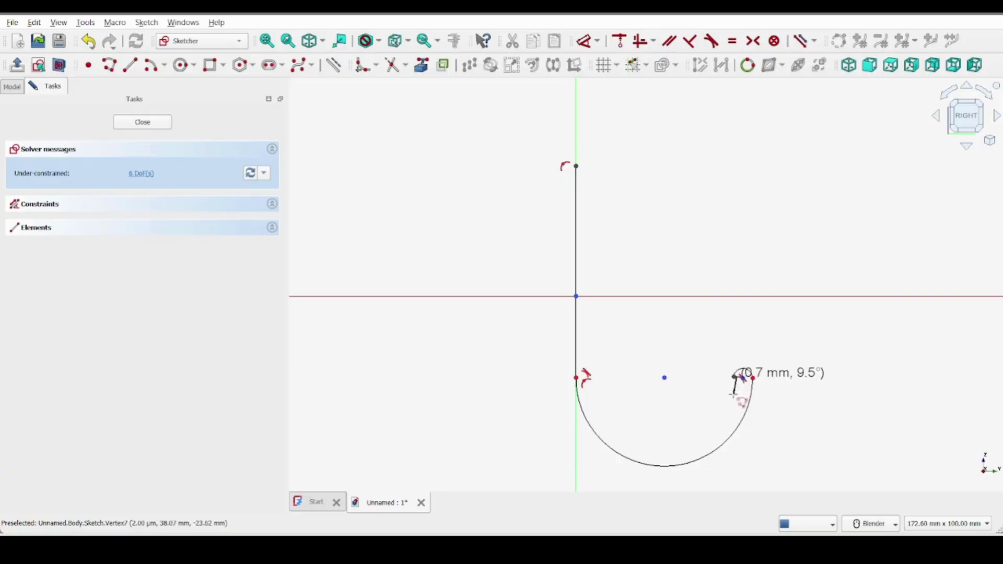
{"action": "left_click", "coordinate": [734, 377]}
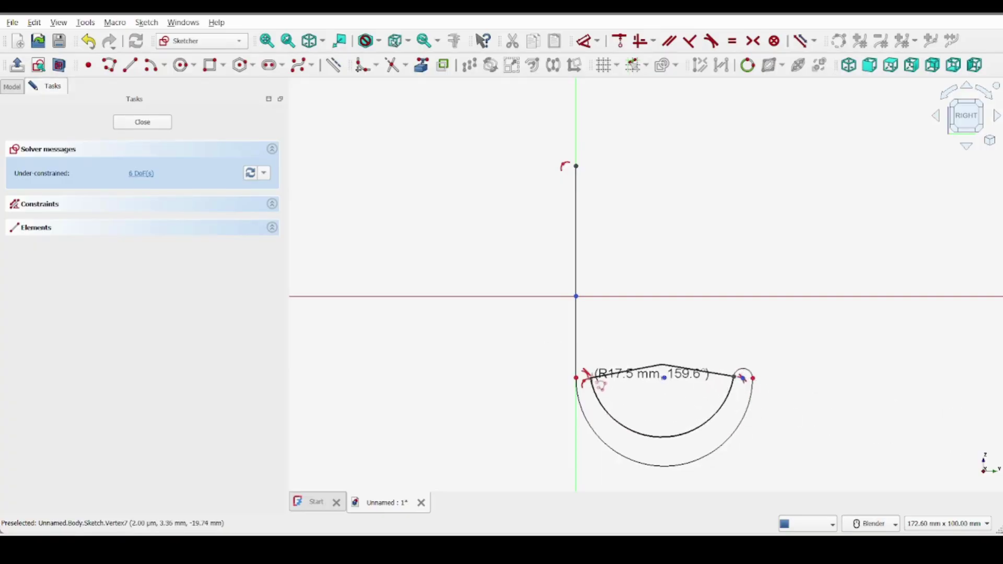
{"action": "left_click", "coordinate": [599, 377]}
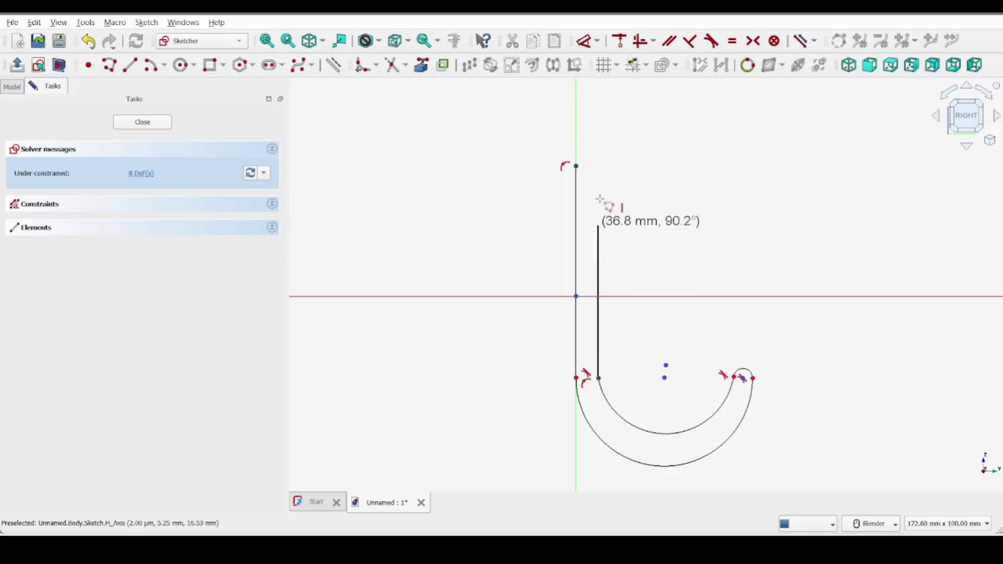
Close the hook profile with a vertical inner line and a short top edge joined to the outer line's upper end
{"action": "left_click", "coordinate": [599, 165]}
{"action": "left_click", "coordinate": [576, 166]}
{"action": "right_click", "coordinate": [505, 197]}
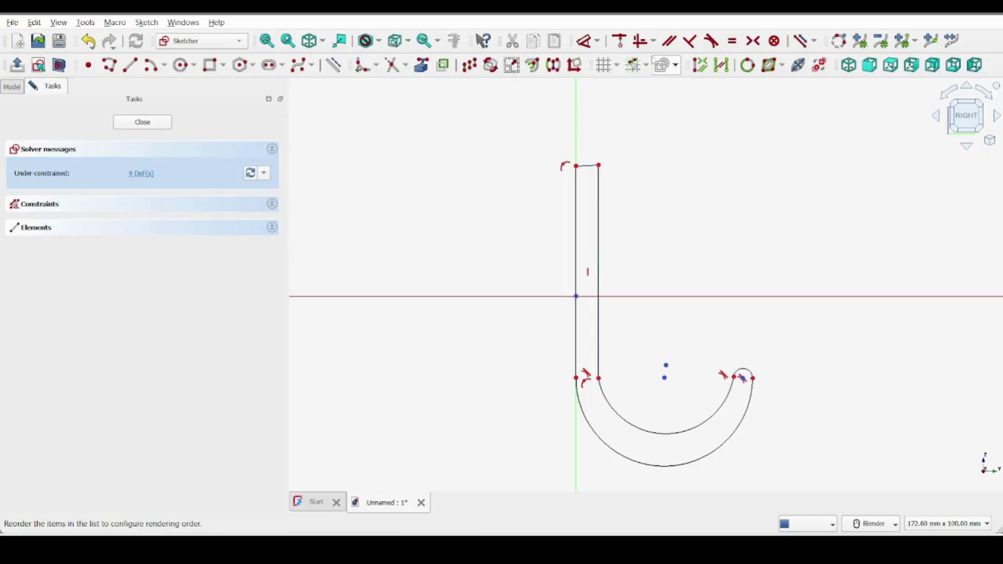
Constrain the short top edge to horizontal and make the centers of the two large arcs coincident
{"action": "left_click", "coordinate": [644, 41]}
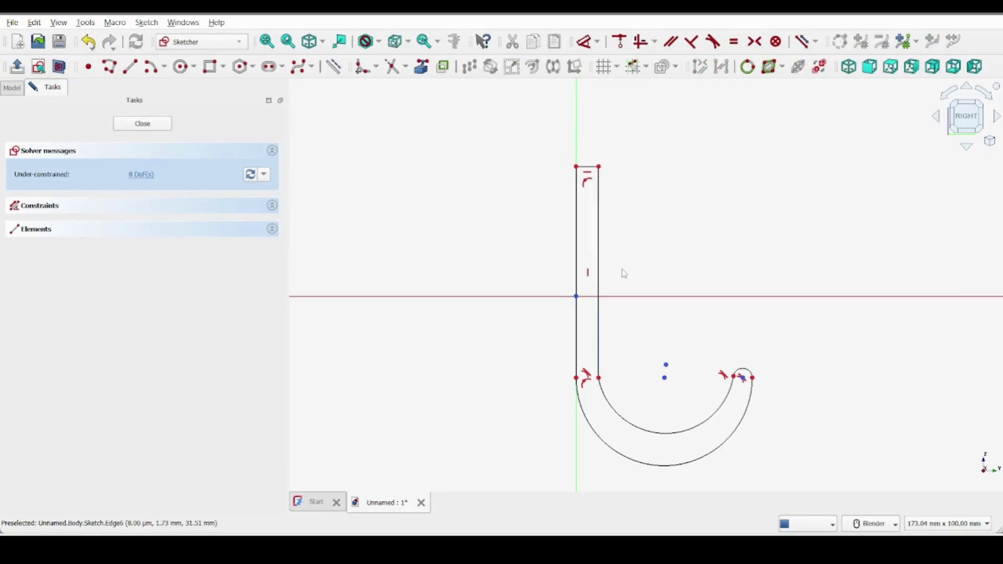
{"action": "left_click", "coordinate": [665, 376]}
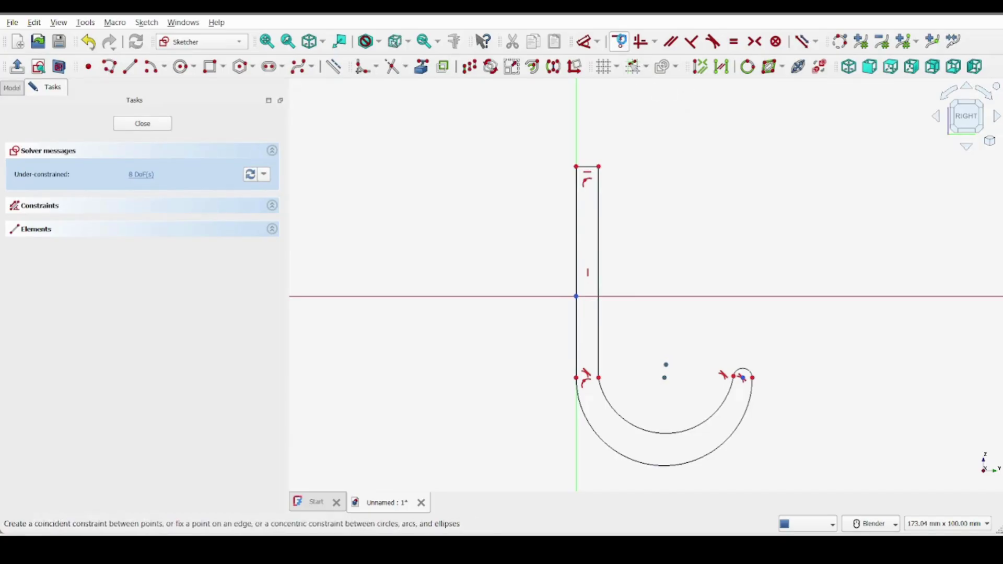
{"action": "left_click", "coordinate": [621, 42]}
Constrain the radius of the small arc at the hook's tip to 3 mm
{"action": "left_click", "coordinate": [739, 377]}
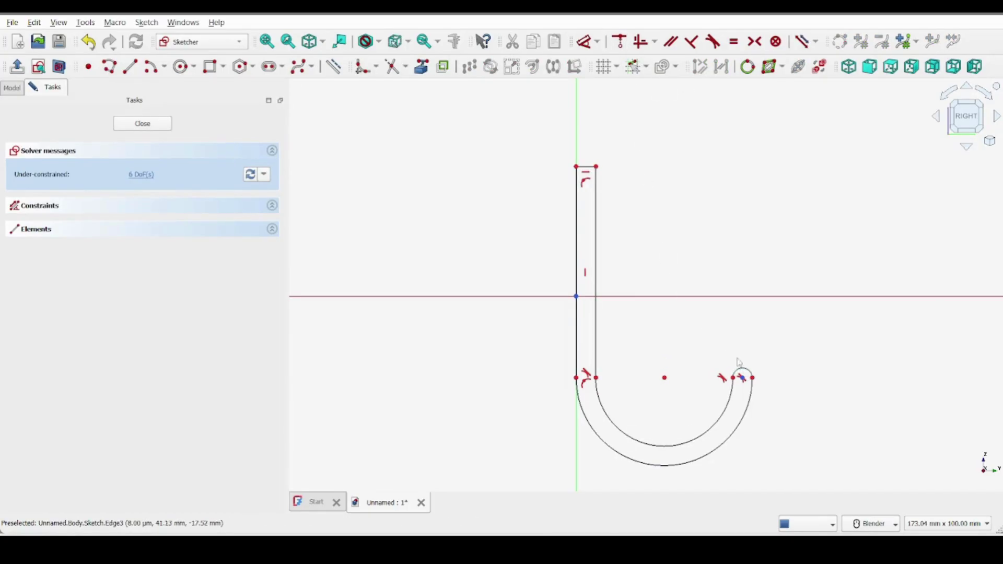
{"action": "left_click", "coordinate": [587, 42]}
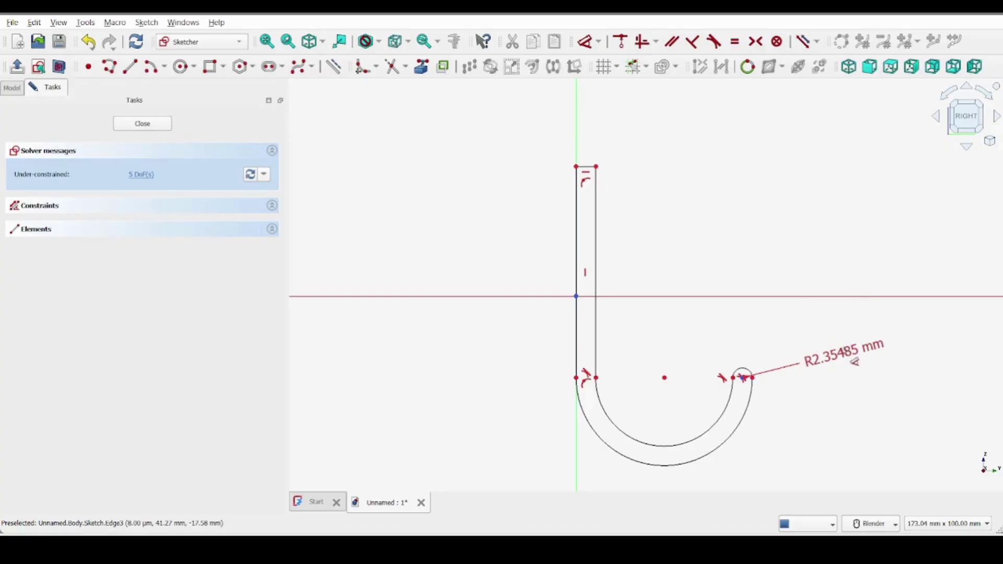
{"action": "left_click", "coordinate": [855, 361]}
{"action": "type", "text": "3"}
{"action": "key", "text": "Return"}
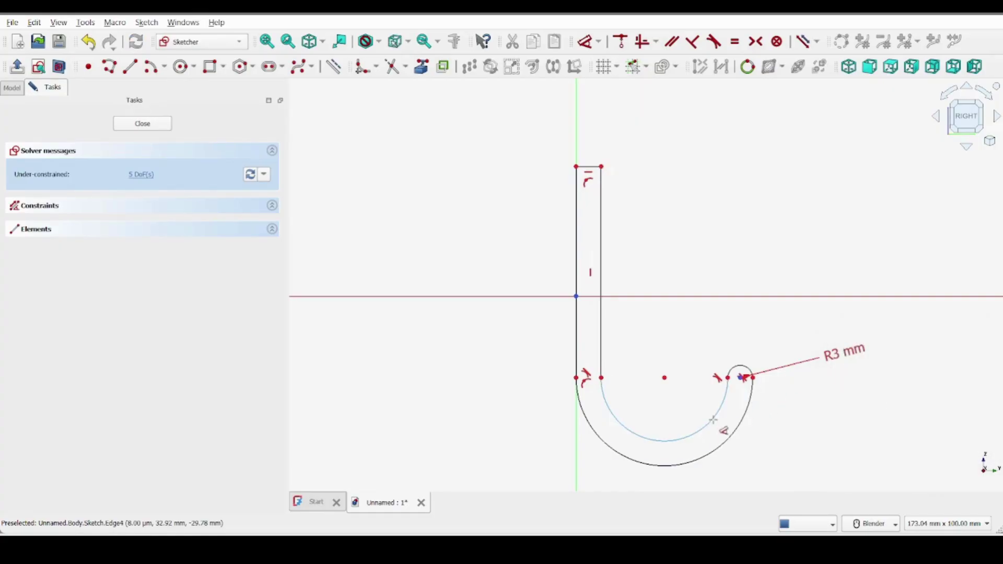
Constrain the radius of the hook's large outer arc to 25 mm
{"action": "left_click", "coordinate": [728, 439]}
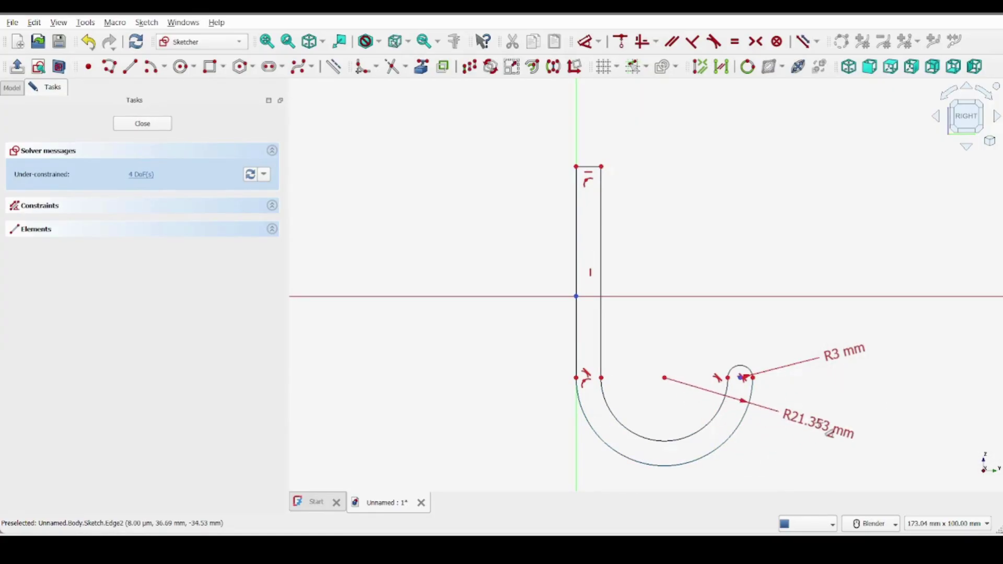
{"action": "left_click", "coordinate": [826, 431]}
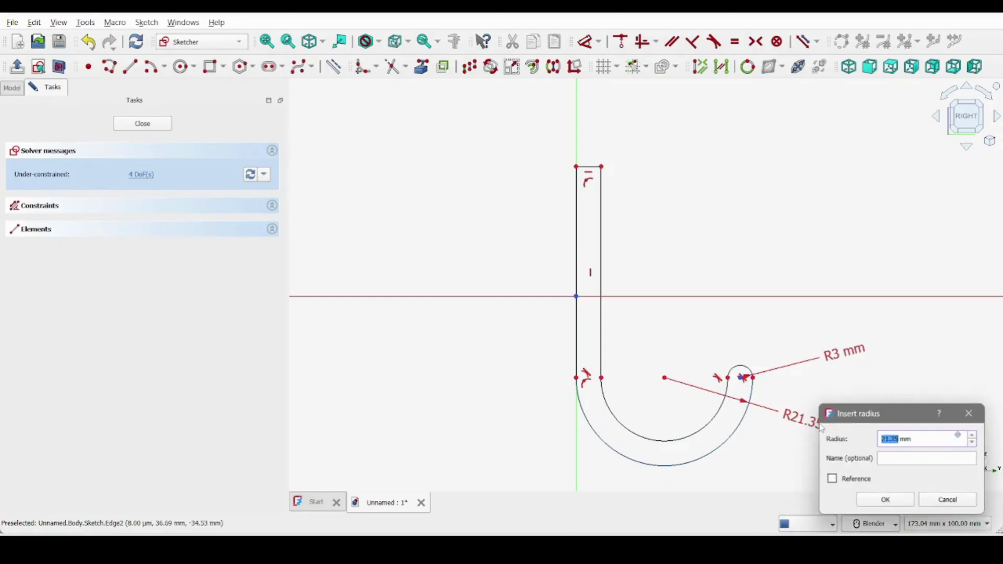
{"action": "type", "text": "2"}
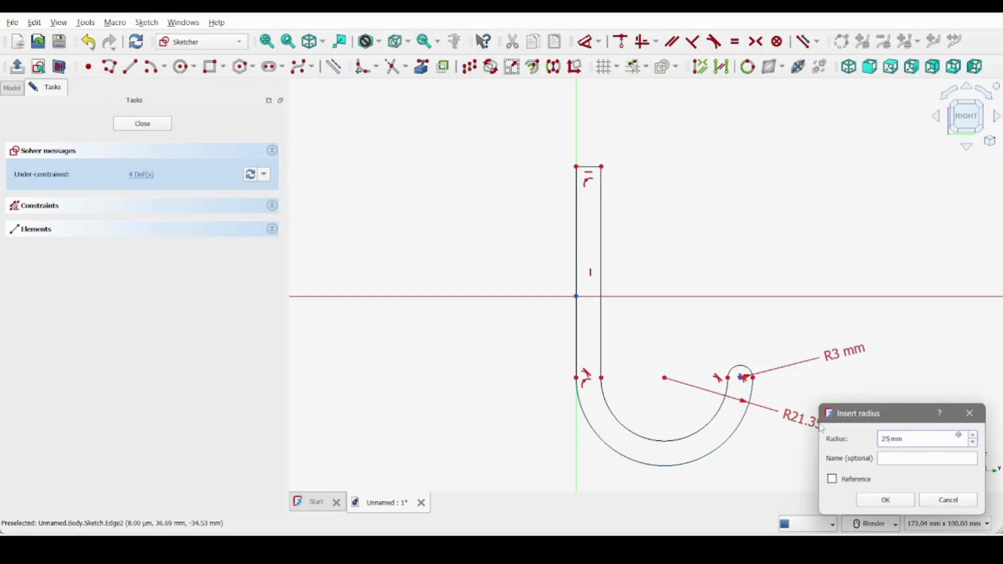
{"action": "key", "text": "Return"}
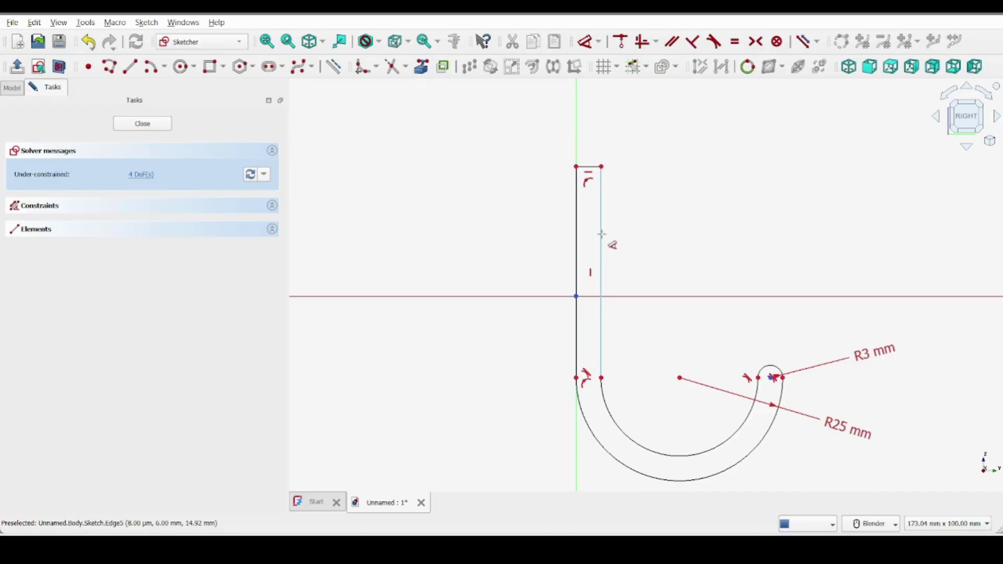
Constrain the length of the outer vertical line to 50 mm
{"action": "left_click", "coordinate": [577, 246]}
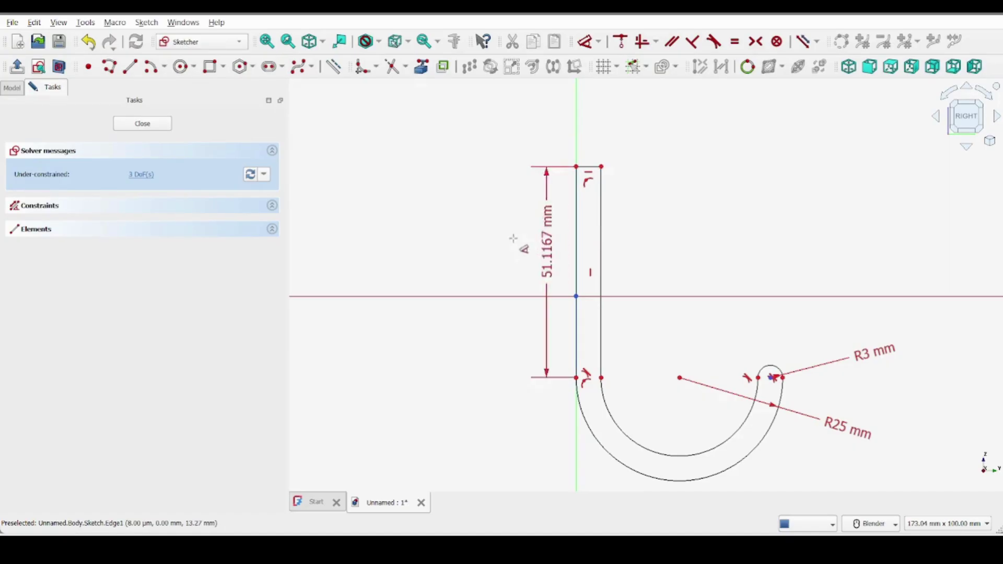
{"action": "left_click", "coordinate": [482, 237]}
{"action": "type", "text": "50"}
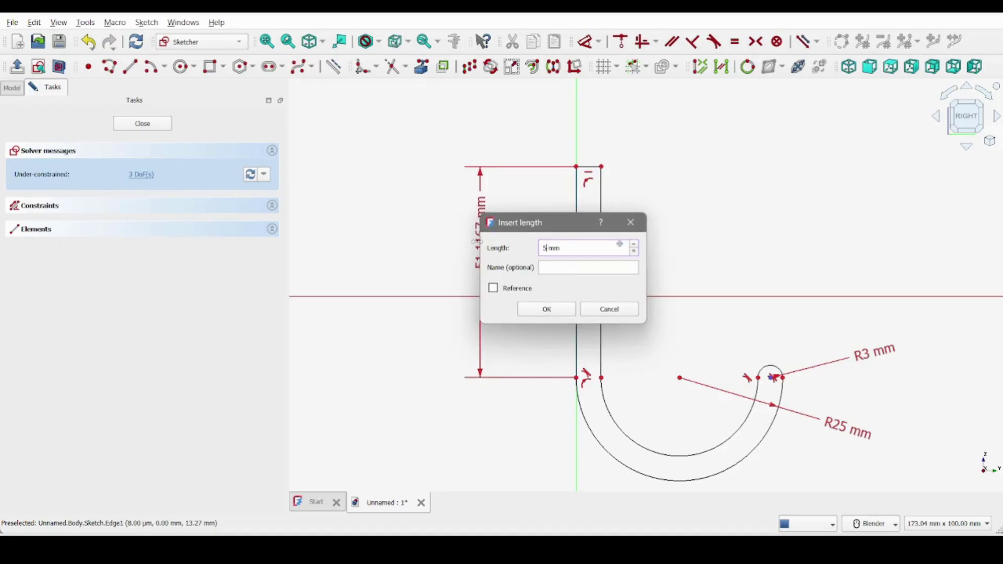
{"action": "key", "text": "Return"}
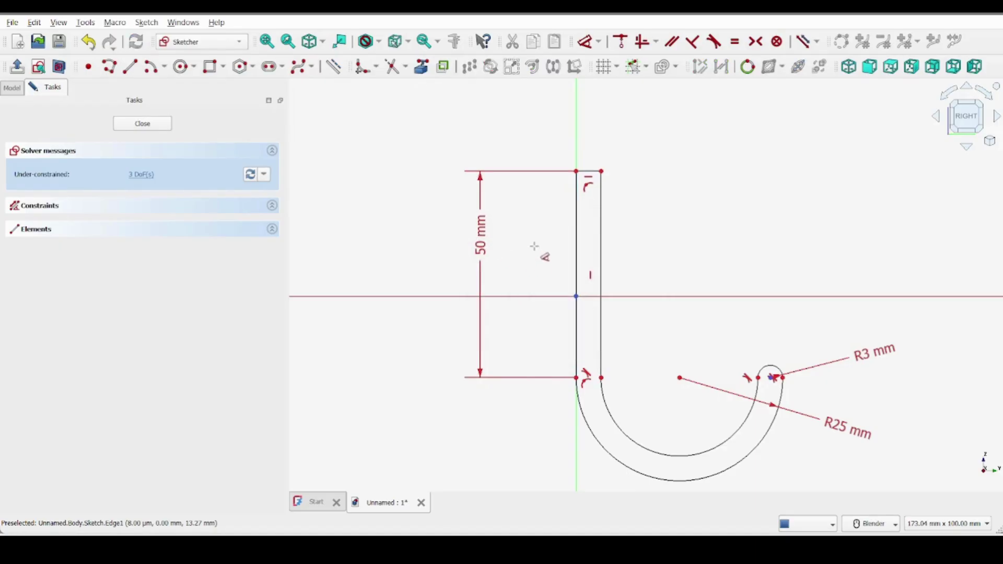
{"action": "right_click", "coordinate": [533, 246]}
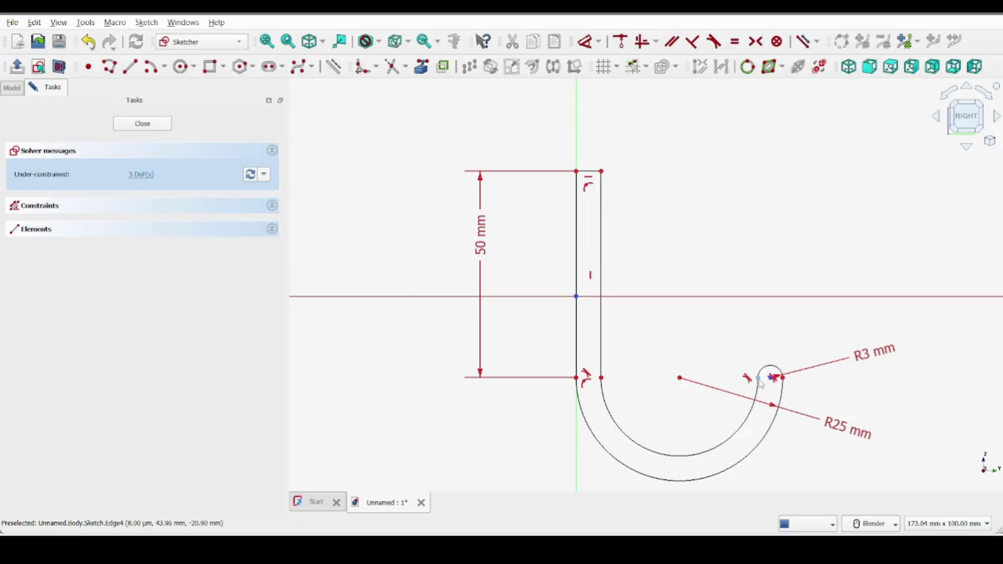
Constrain the vertical distance from the horizontal axis to the inner line's upper corner to 25 mm
{"action": "scroll", "coordinate": [641, 360], "scroll_direction": "down", "scroll_amount": 2}
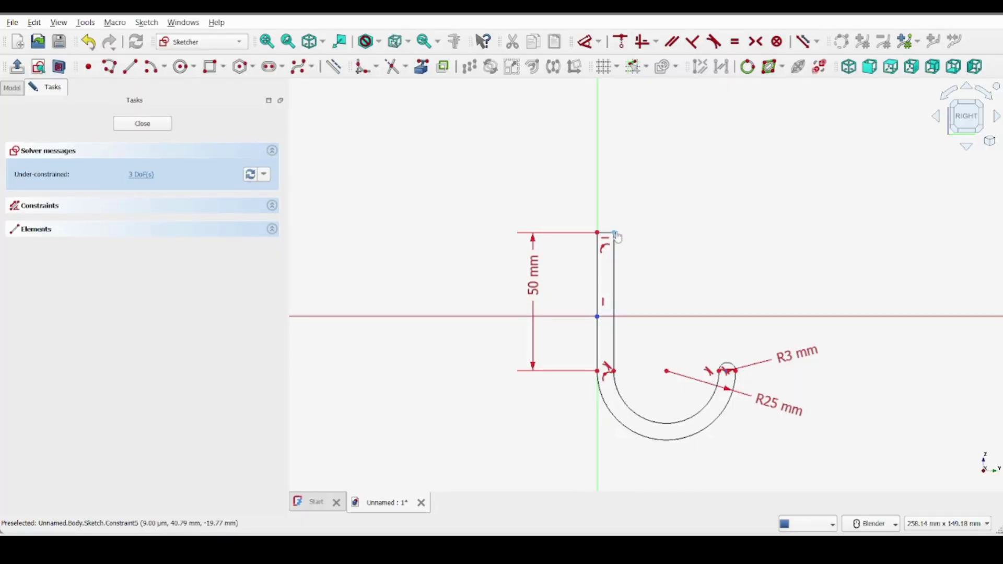
{"action": "left_click", "coordinate": [586, 42]}
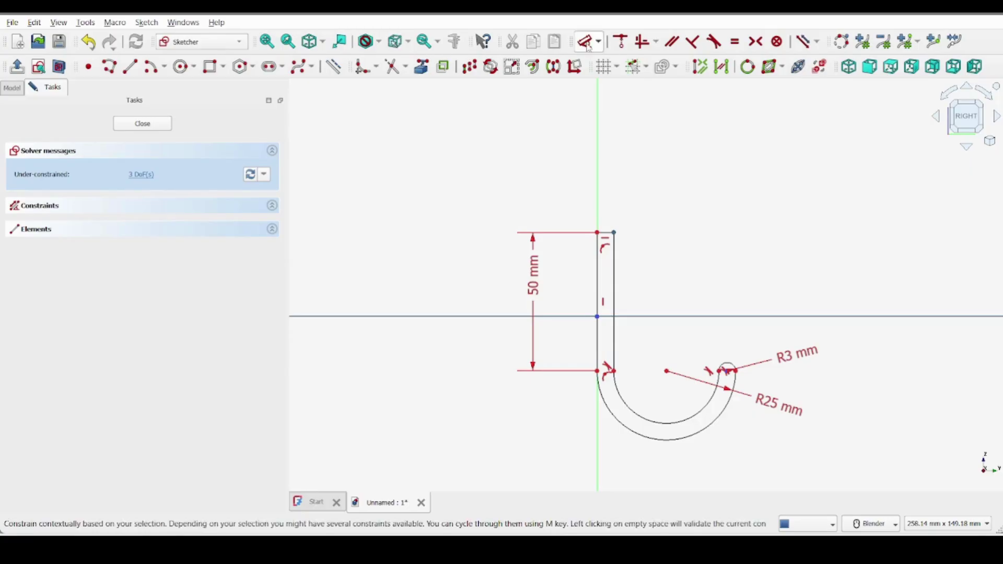
{"action": "left_click", "coordinate": [614, 232]}
{"action": "left_click", "coordinate": [703, 158]}
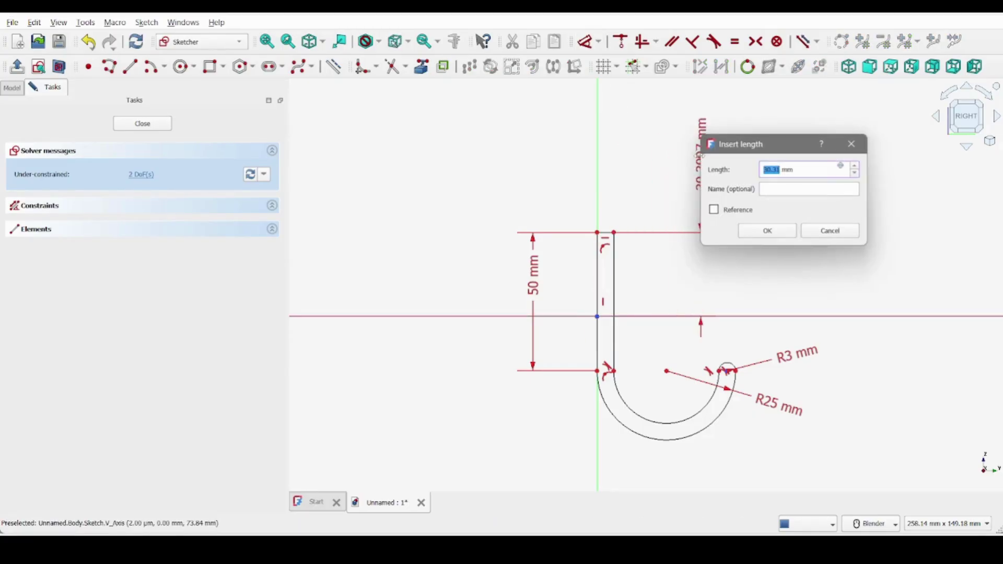
{"action": "type", "text": "25"}
{"action": "key", "text": "Return"}
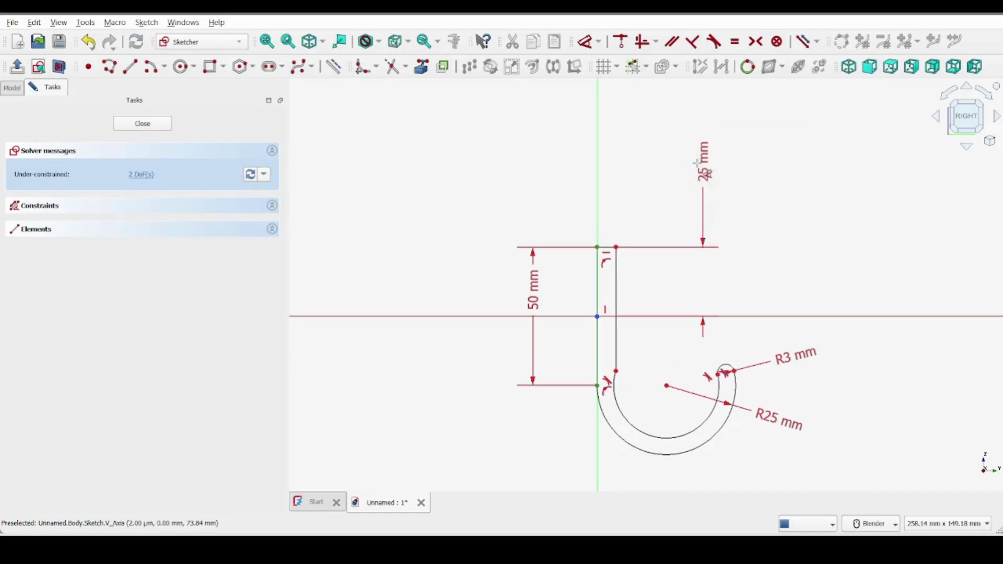
Align the lower ends of the outer and inner vertical lines with a horizontal constraint
{"action": "left_click_drag", "start_coordinate": [616, 247], "coordinate": [613, 255]}
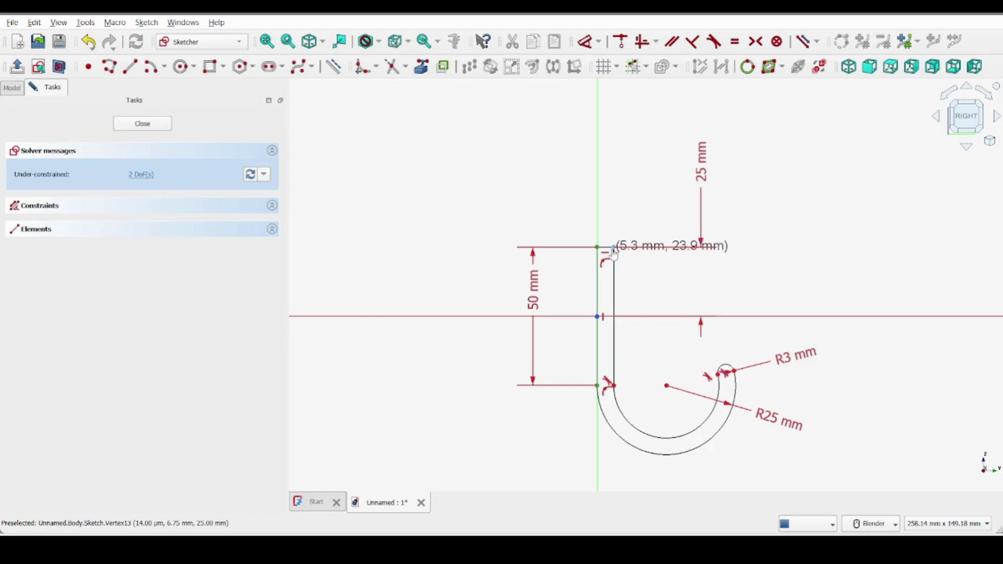
{"action": "left_click_drag", "start_coordinate": [614, 254], "coordinate": [615, 255]}
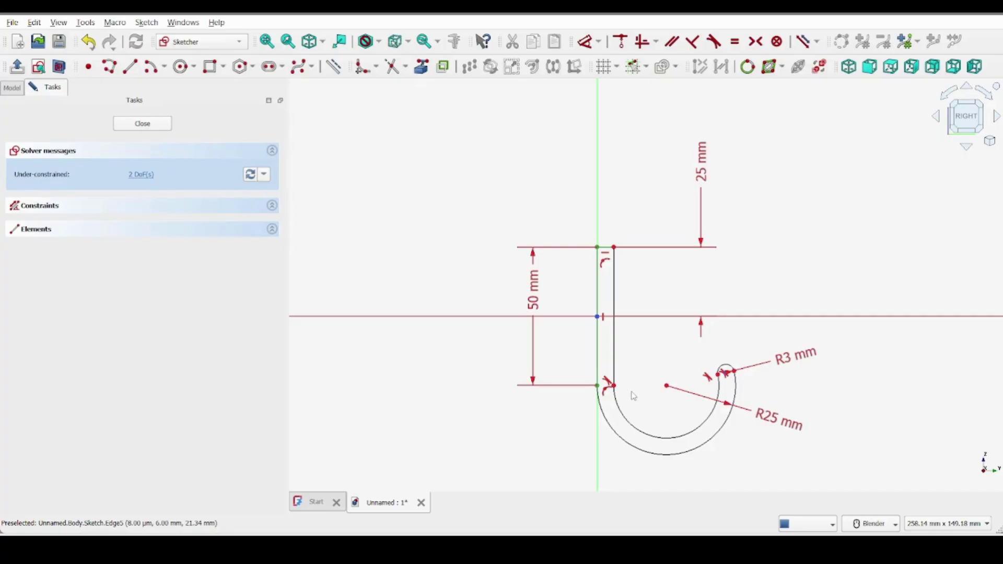
{"action": "left_click", "coordinate": [599, 386]}
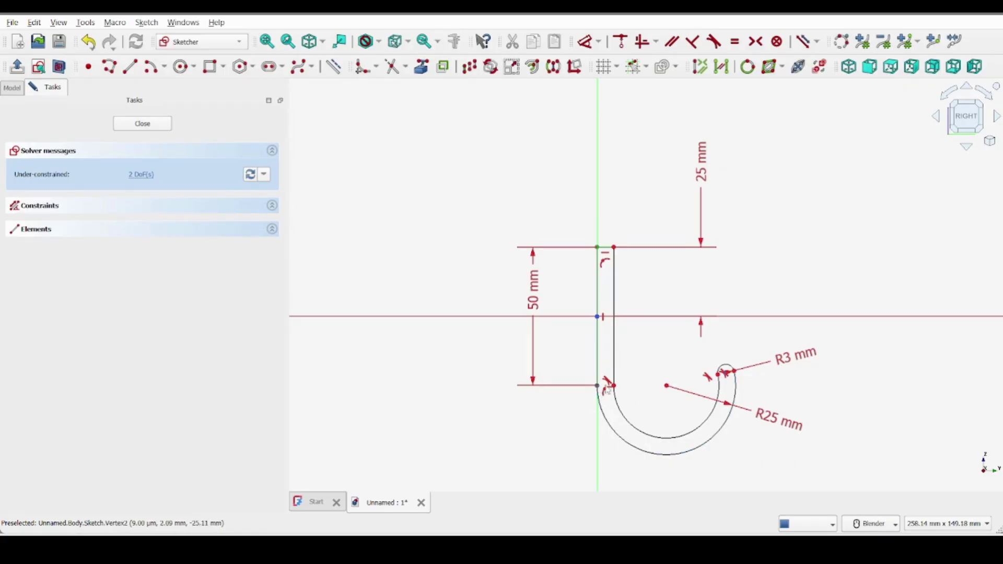
{"action": "left_click", "coordinate": [614, 386]}
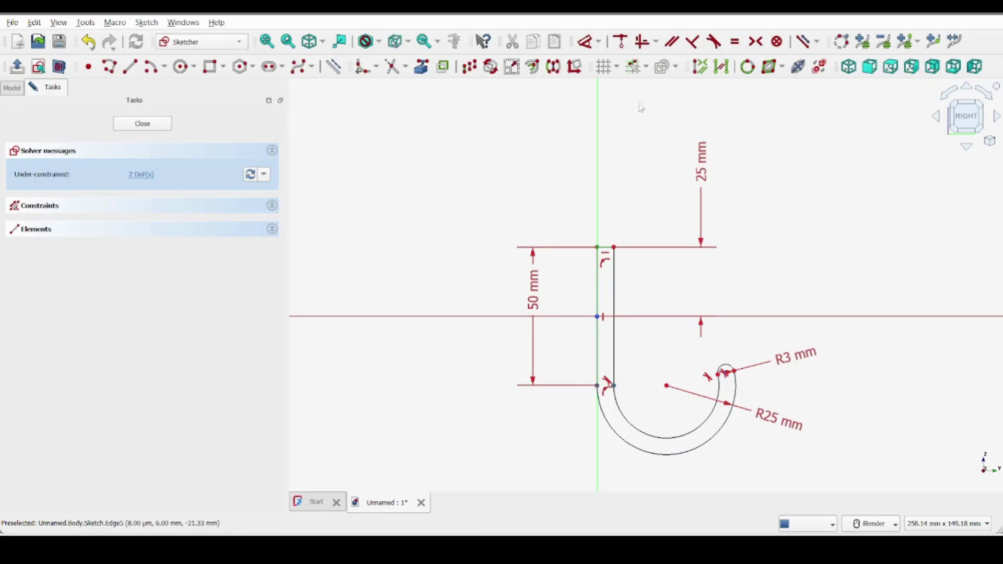
{"action": "left_click", "coordinate": [643, 42]}
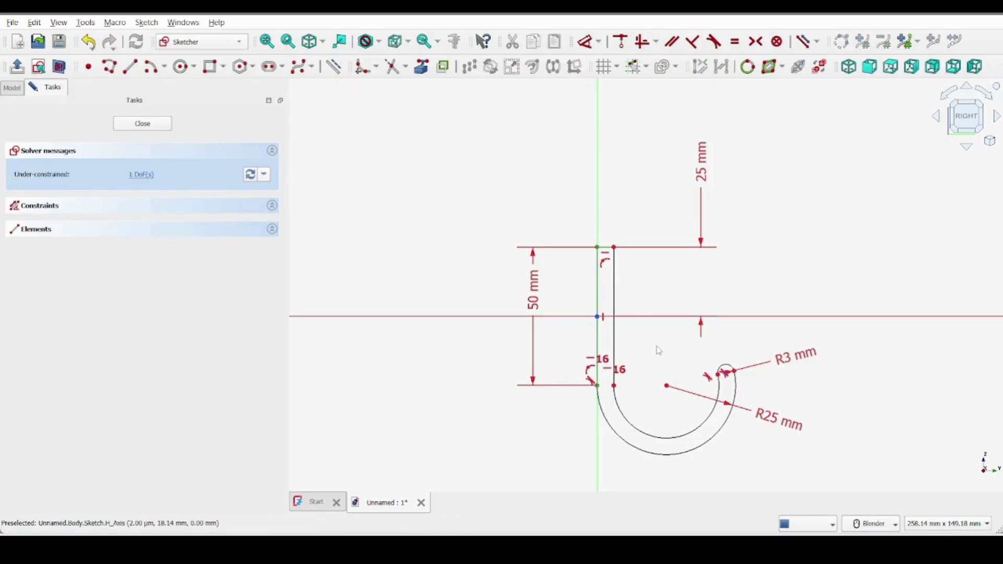
Align the two end points of the small tip arc with a horizontal constraint
{"action": "left_click", "coordinate": [614, 247]}
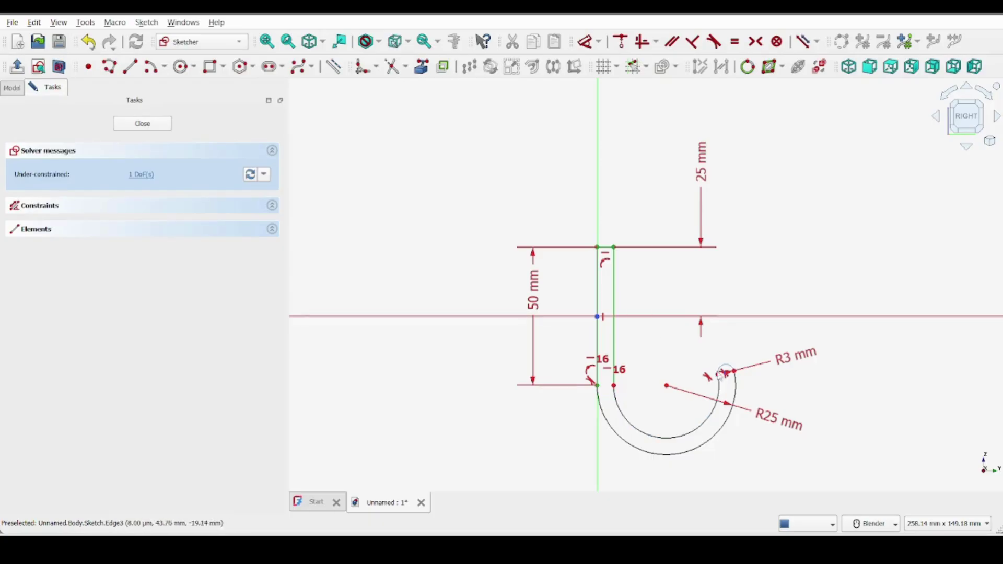
{"action": "left_click", "coordinate": [720, 377]}
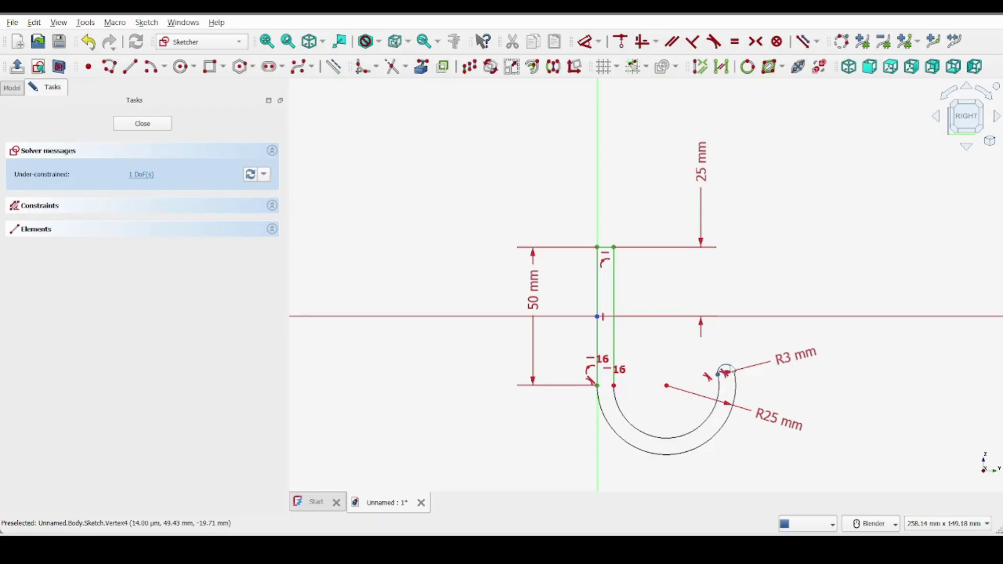
{"action": "left_click", "coordinate": [642, 42]}
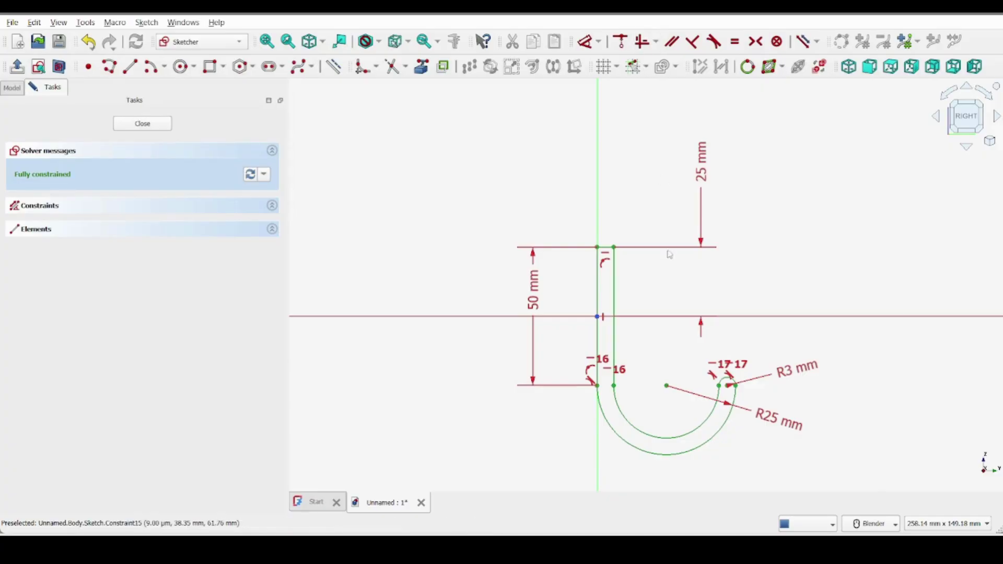
Close the sketch and pad the hook profile 10 mm, symmetric to the sketch plane
{"action": "left_click", "coordinate": [139, 125]}
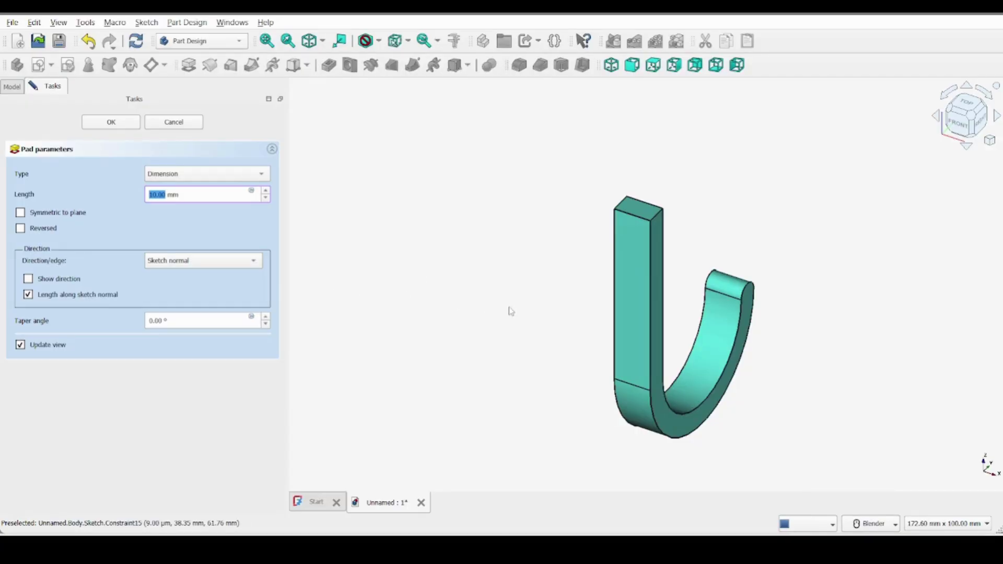
{"action": "middle_click_drag", "start_coordinate": [695, 371], "coordinate": [470, 348]}
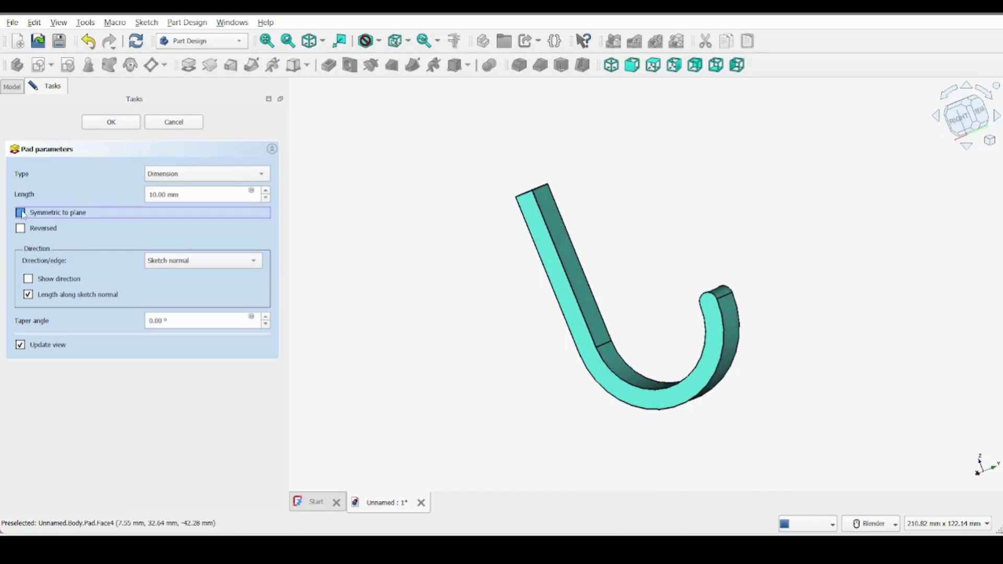
{"action": "left_click", "coordinate": [21, 212]}
{"action": "left_click", "coordinate": [109, 123]}
{"action": "scroll", "coordinate": [415, 264], "scroll_direction": "down", "scroll_amount": 2}
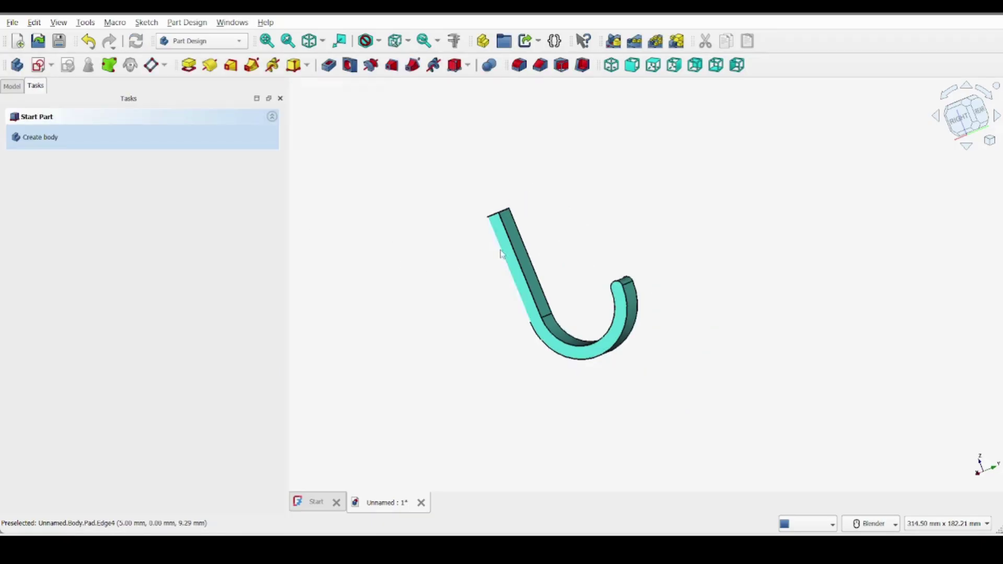
Start a sketch on the inner flat face of the hook's straight shank, viewed squarely from the rear
{"action": "left_click", "coordinate": [524, 260]}
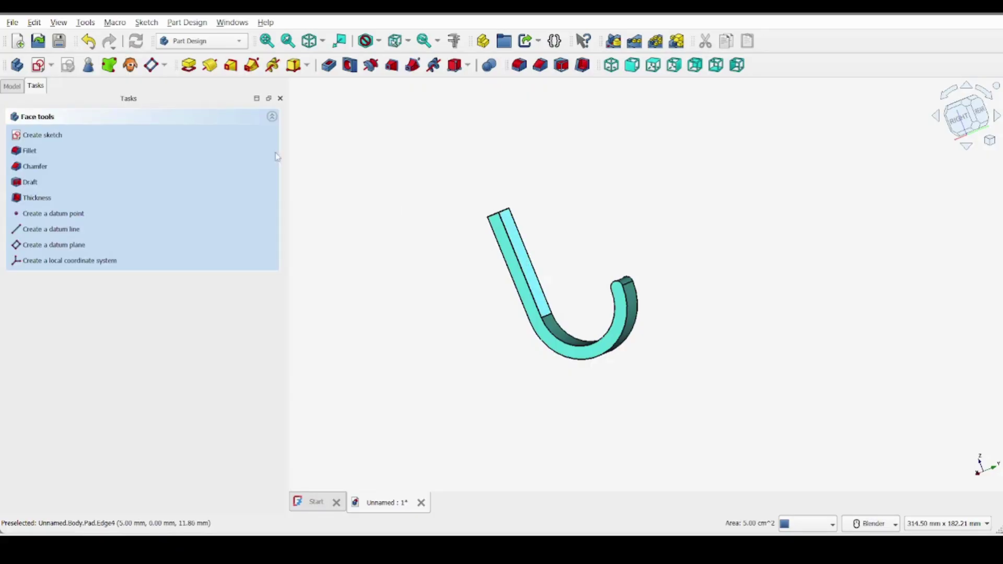
{"action": "left_click", "coordinate": [41, 68]}
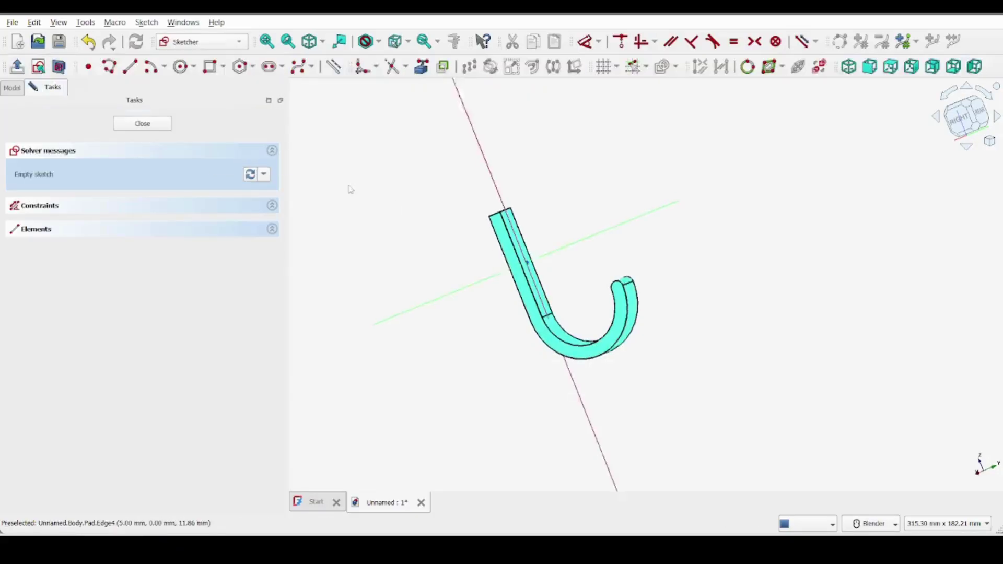
{"action": "left_click", "coordinate": [943, 97]}
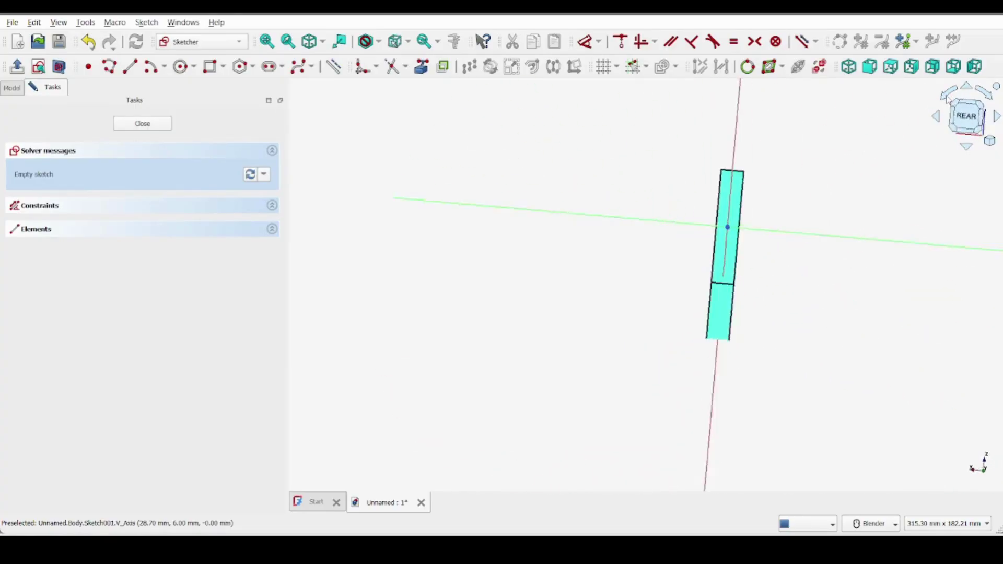
{"action": "middle_click_drag", "start_coordinate": [713, 220], "coordinate": [540, 240], "text": "shift"}
{"action": "scroll", "coordinate": [552, 252], "scroll_direction": "up", "scroll_amount": 3}
{"action": "scroll", "coordinate": [553, 252], "scroll_direction": "down", "scroll_amount": 3}
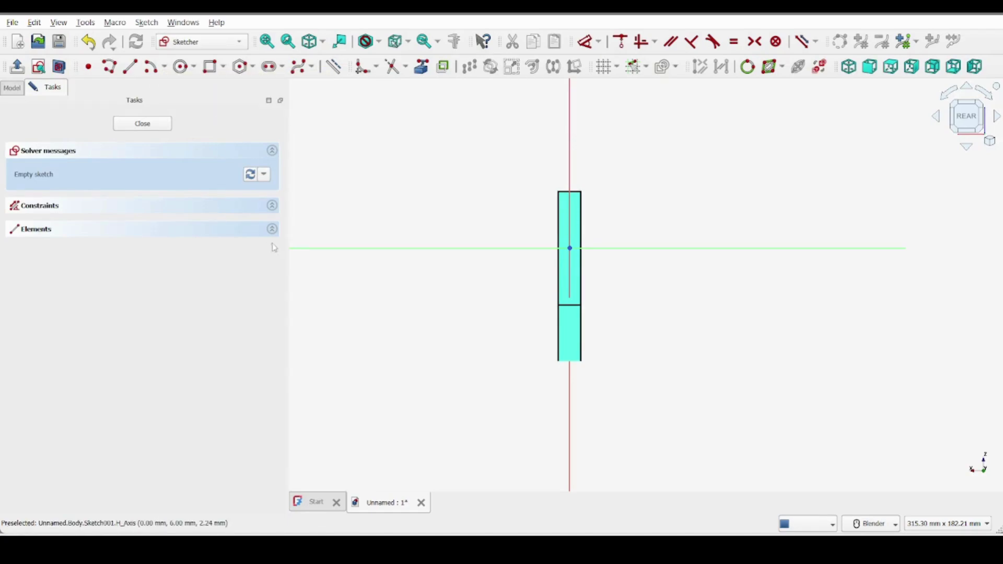
Draw a three-point arc about 128 mm wide above the horizontal axis, with its ends on that axis and symmetric about the vertical axis
{"action": "left_click", "coordinate": [165, 67]}
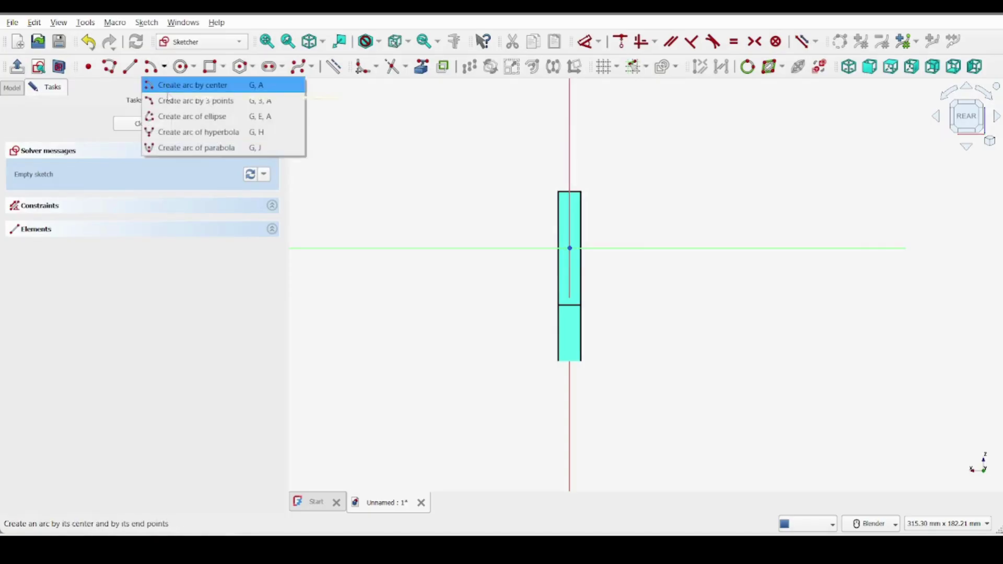
{"action": "left_click", "coordinate": [169, 100]}
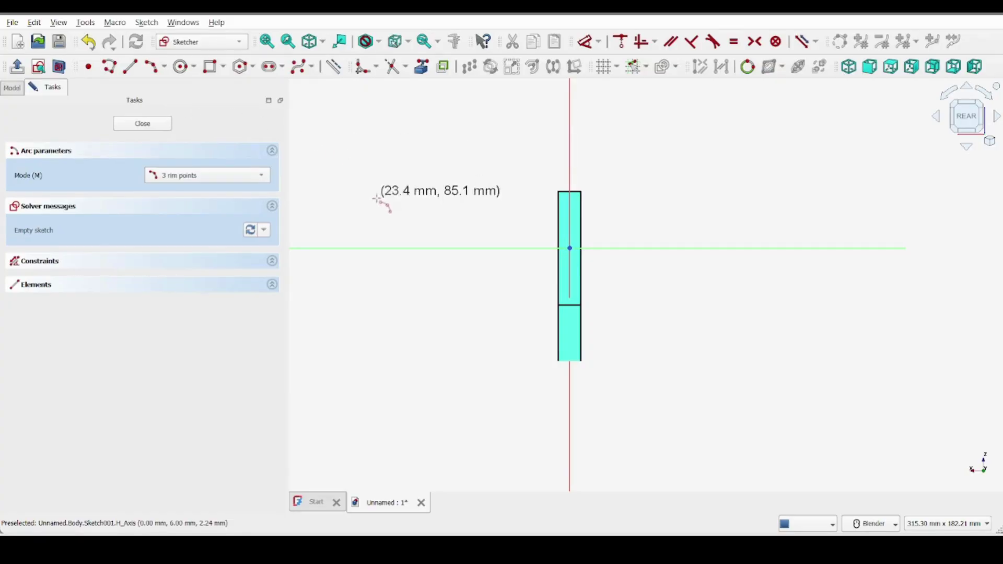
{"action": "left_click", "coordinate": [424, 248]}
{"action": "left_click", "coordinate": [689, 248]}
{"action": "left_click", "coordinate": [674, 201]}
{"action": "left_click", "coordinate": [699, 251]}
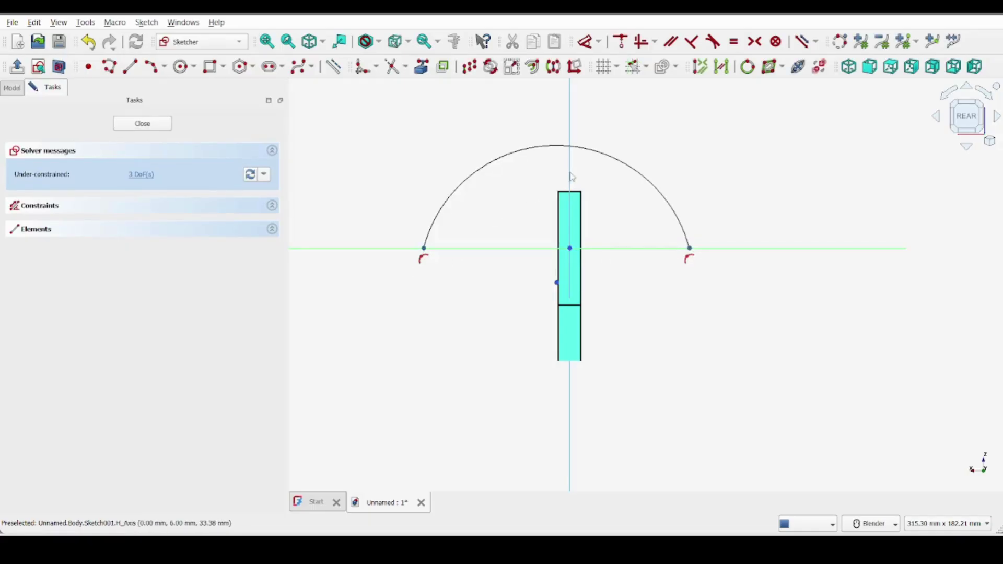
{"action": "left_click", "coordinate": [759, 44]}
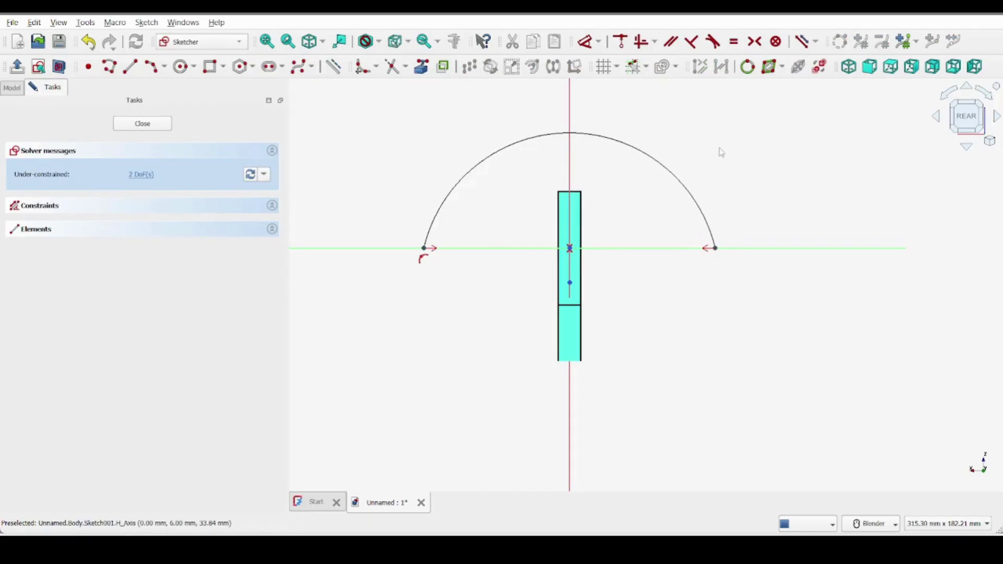
Draw a shallow downward-bulging three-point arc across the shank below the horizontal axis, about as wide as the upper arc
{"action": "scroll", "coordinate": [572, 227], "scroll_direction": "down", "scroll_amount": 1}
{"action": "scroll", "coordinate": [572, 229], "scroll_direction": "up", "scroll_amount": 1}
{"action": "left_click", "coordinate": [151, 66]}
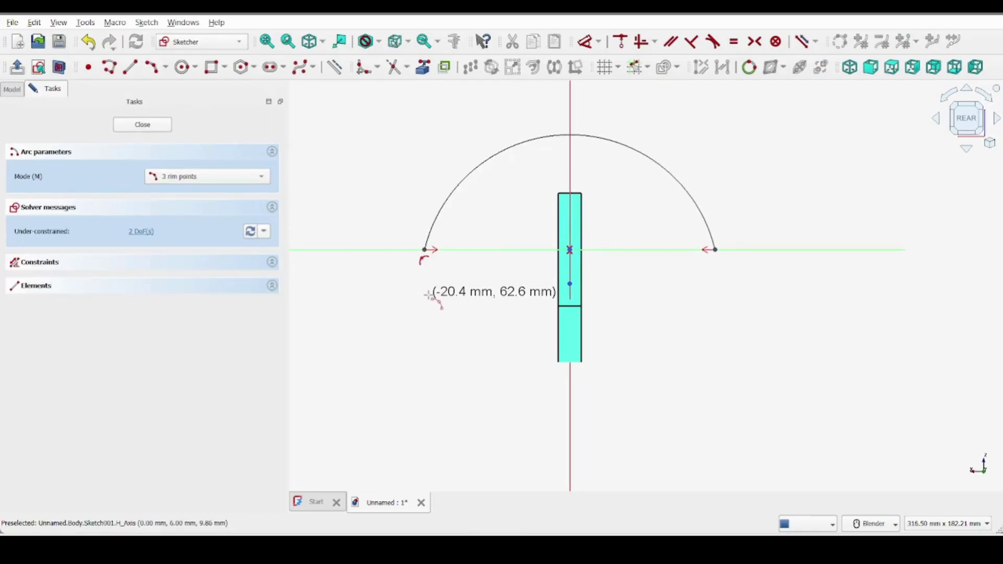
{"action": "left_click", "coordinate": [429, 299]}
{"action": "left_click", "coordinate": [720, 299]}
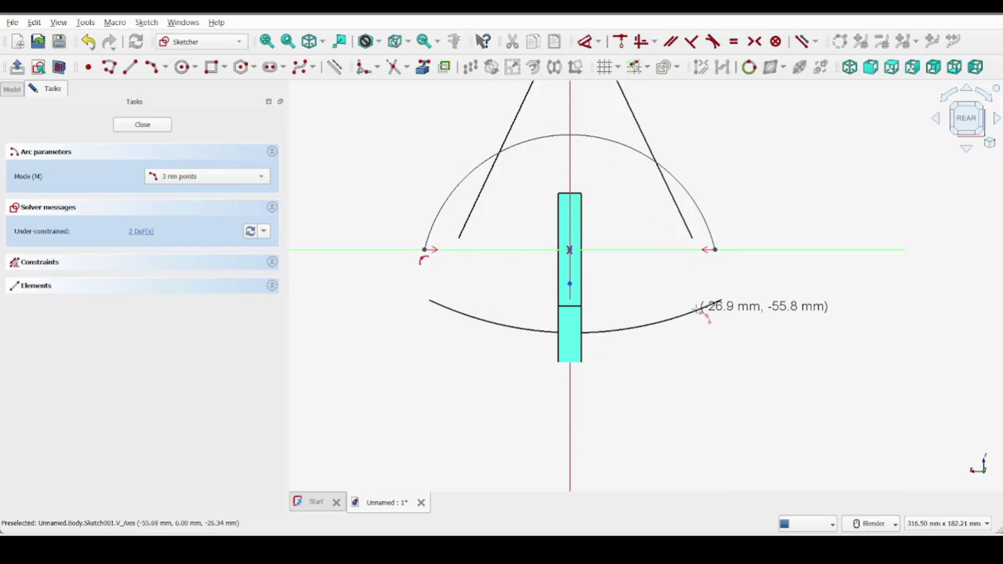
{"action": "left_click", "coordinate": [700, 311]}
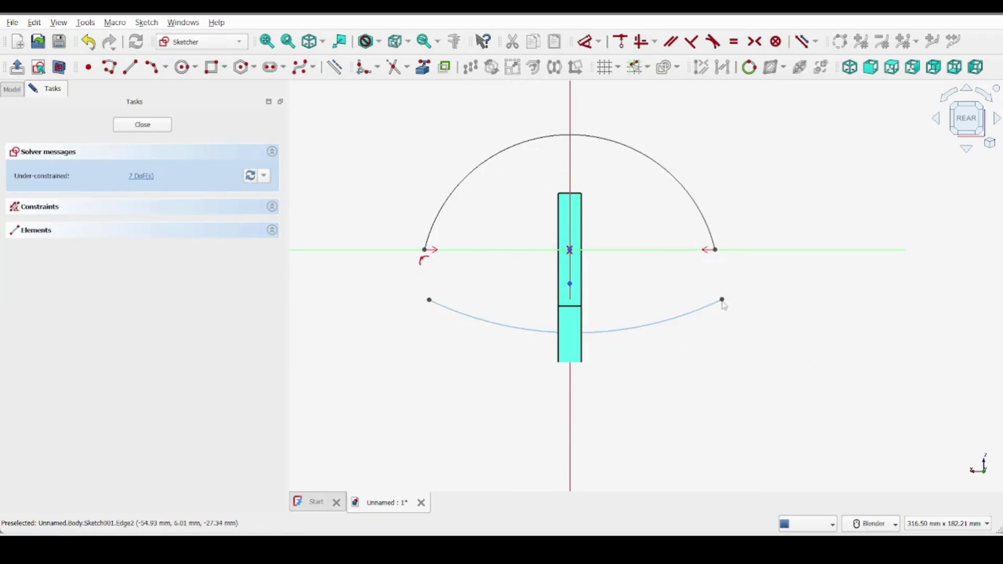
Make the lower arc's ends symmetric about the vertical axis and move them inward to about 53 mm from it, 27 mm below the horizontal axis
{"action": "left_click", "coordinate": [722, 299]}
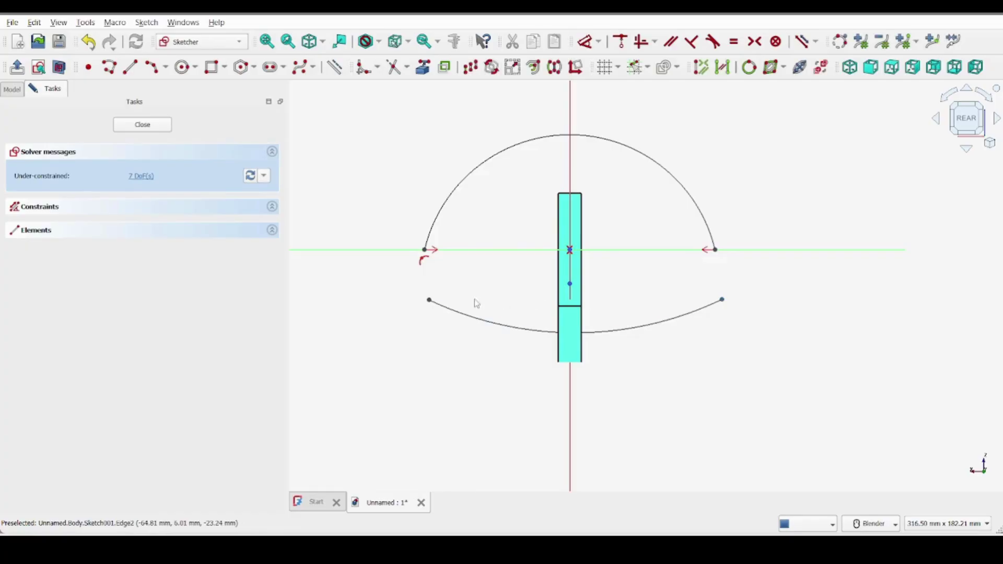
{"action": "left_click", "coordinate": [432, 302]}
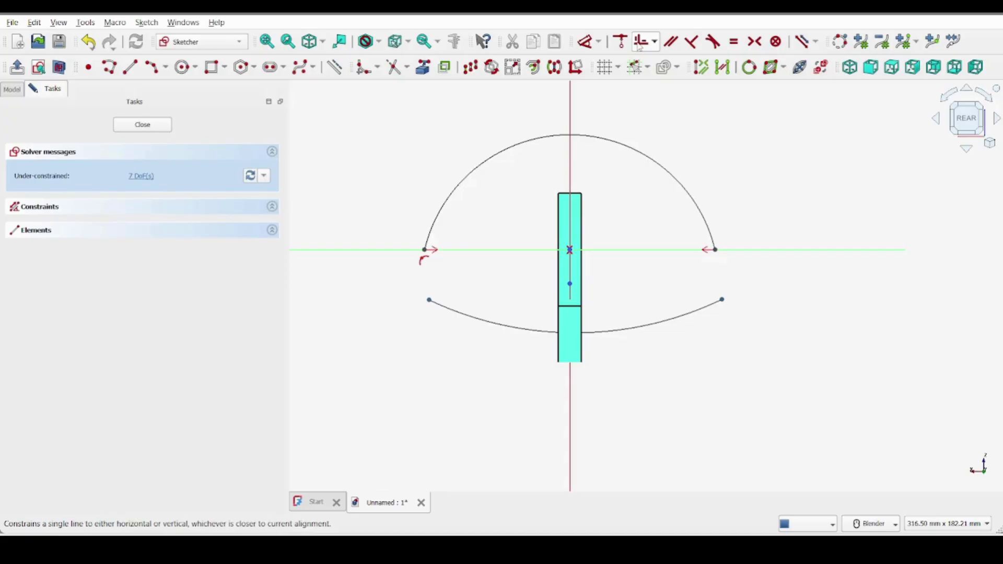
{"action": "left_click", "coordinate": [570, 119]}
{"action": "left_click", "coordinate": [754, 42]}
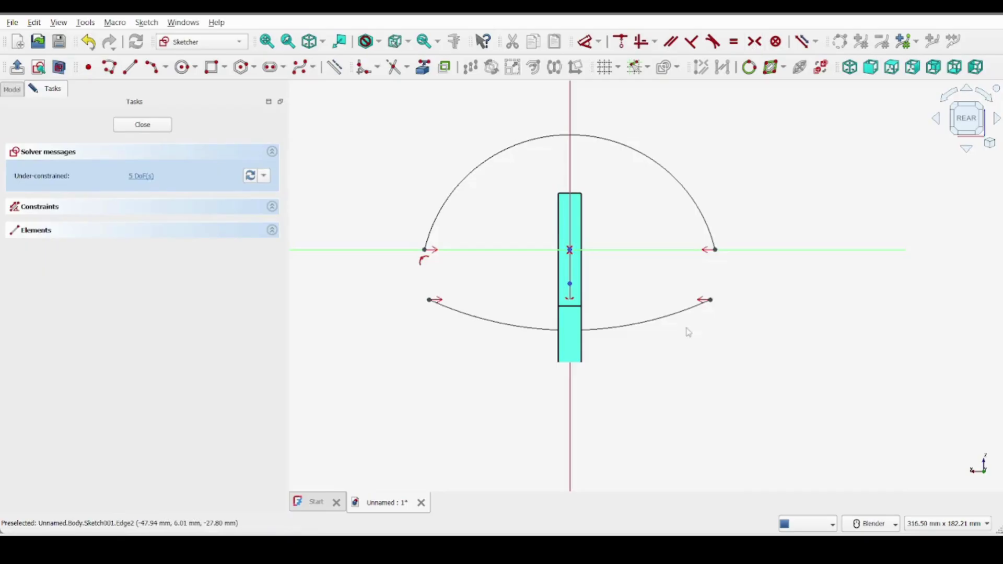
{"action": "left_click_drag", "start_coordinate": [710, 300], "coordinate": [690, 313]}
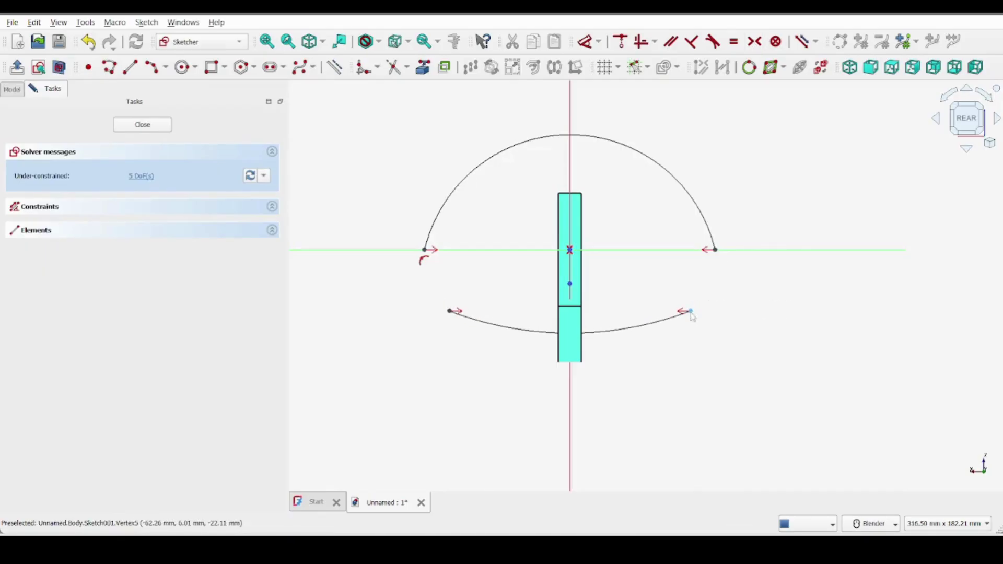
Close the outline with two outward-curving three-point arcs joining the upper arc's ends to the lower arc's ends on both sides
{"action": "left_click", "coordinate": [152, 67]}
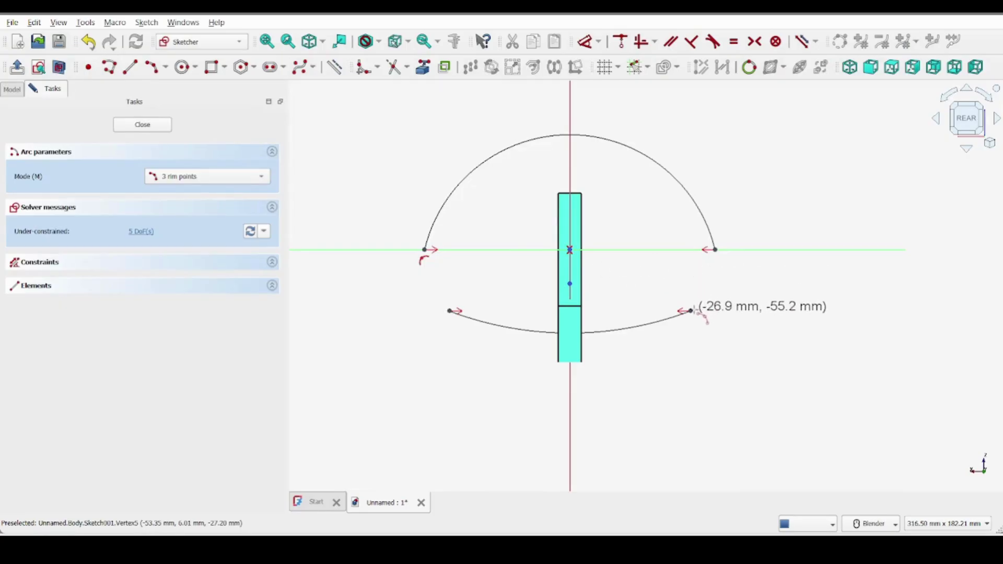
{"action": "left_click", "coordinate": [691, 311]}
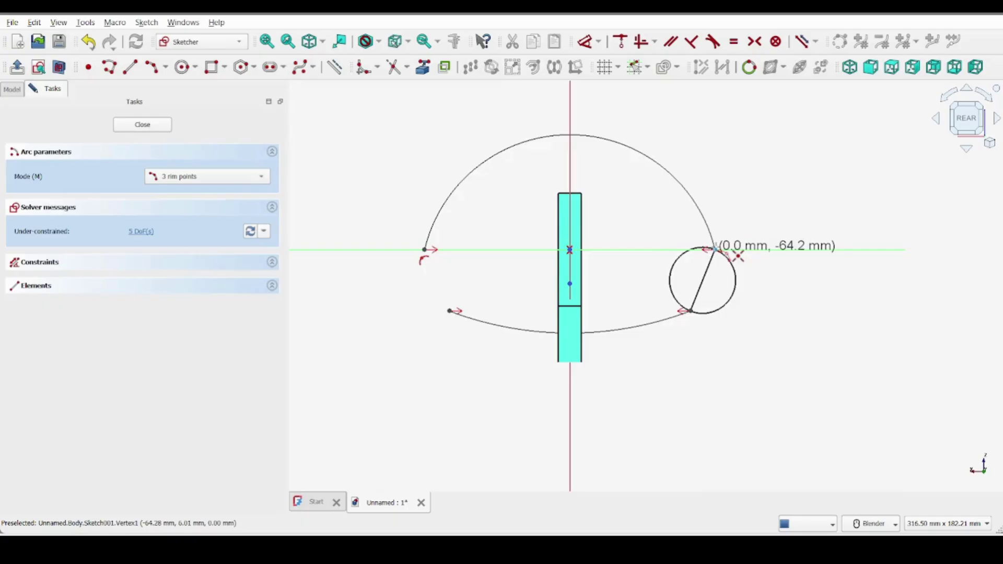
{"action": "left_click", "coordinate": [715, 249]}
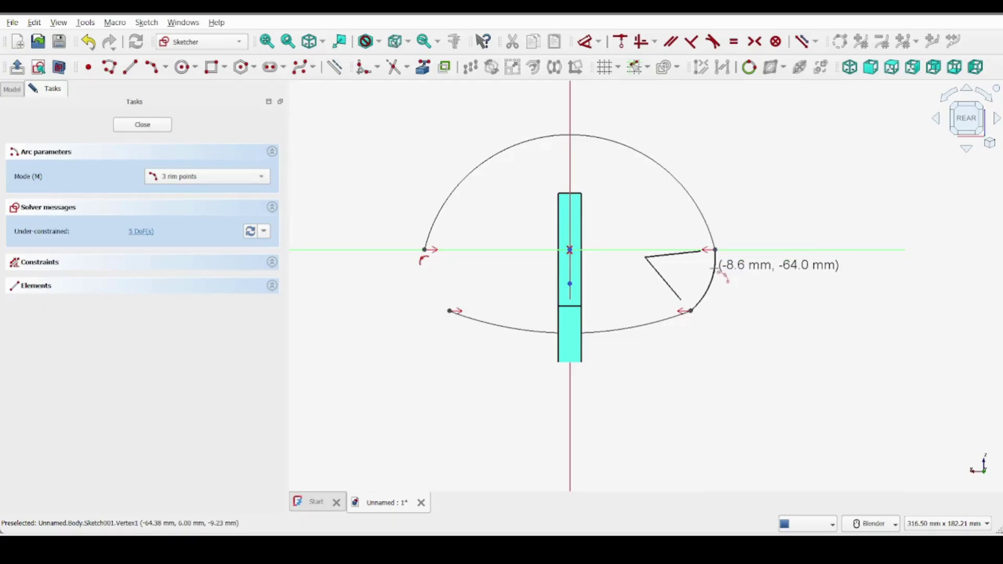
{"action": "left_click", "coordinate": [713, 267]}
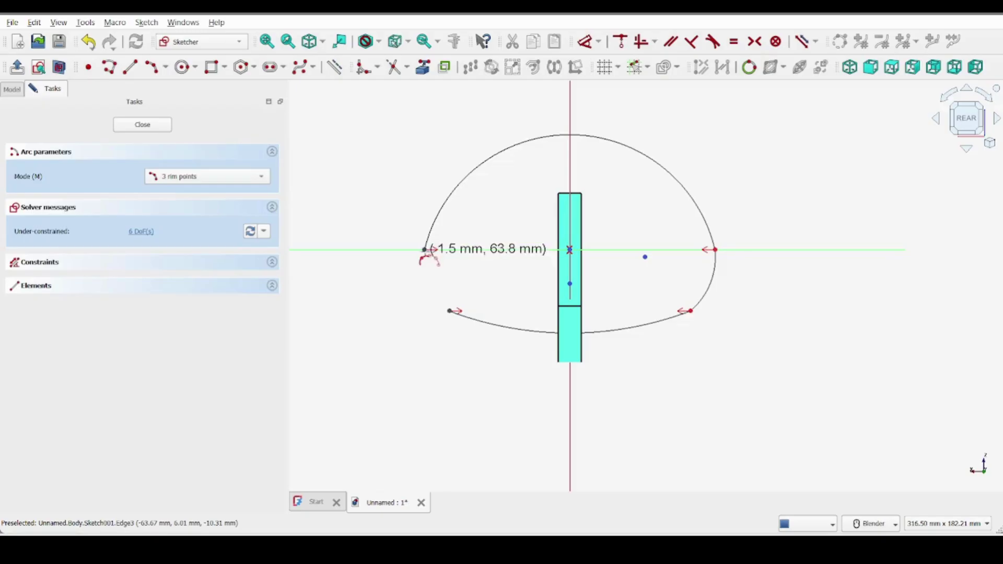
{"action": "left_click", "coordinate": [424, 249]}
{"action": "left_click", "coordinate": [449, 311]}
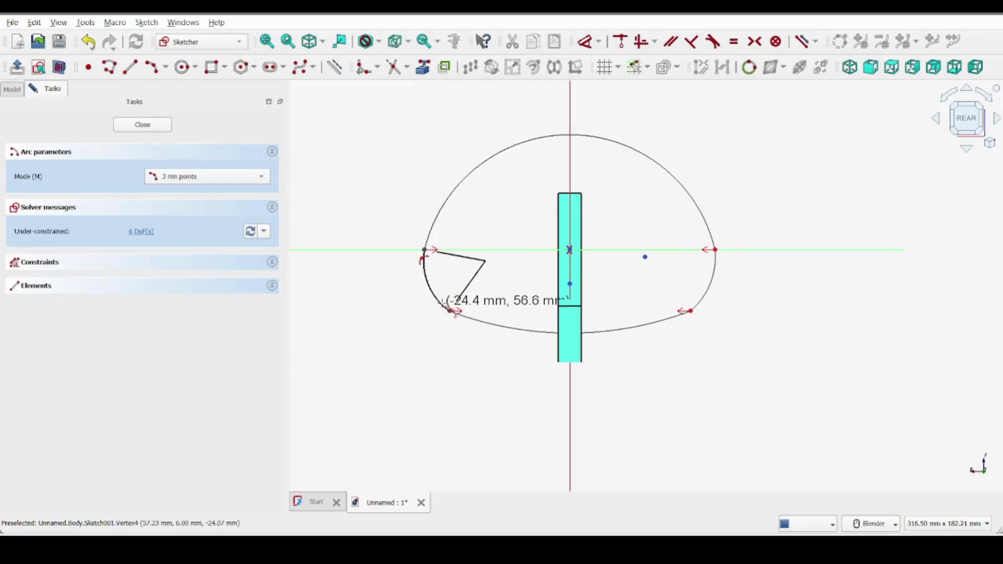
{"action": "left_click", "coordinate": [439, 304]}
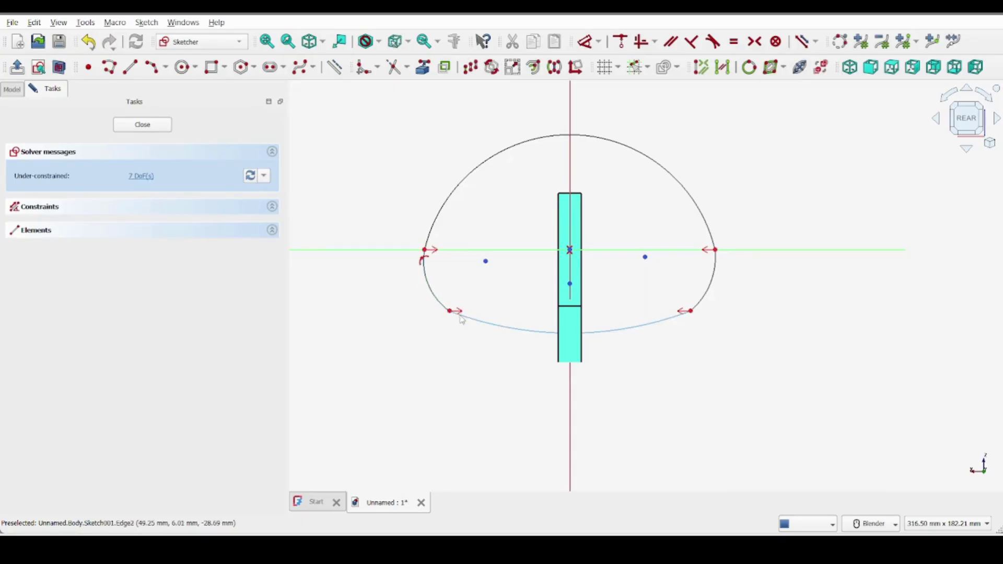
Make the lower arc tangent to both side arcs at their shared end points
{"action": "left_click", "coordinate": [717, 46]}
{"action": "left_click", "coordinate": [500, 300]}
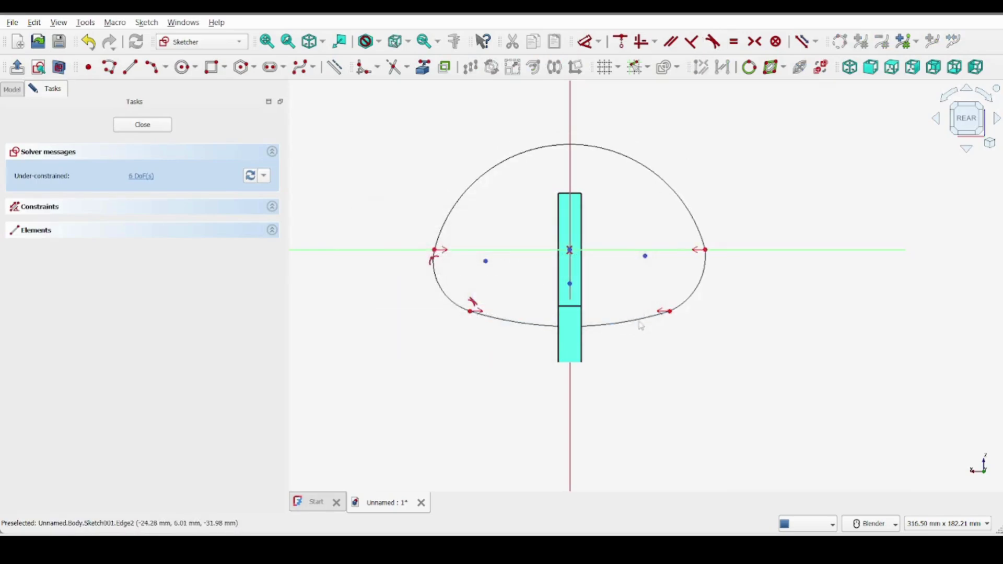
{"action": "left_click", "coordinate": [682, 303]}
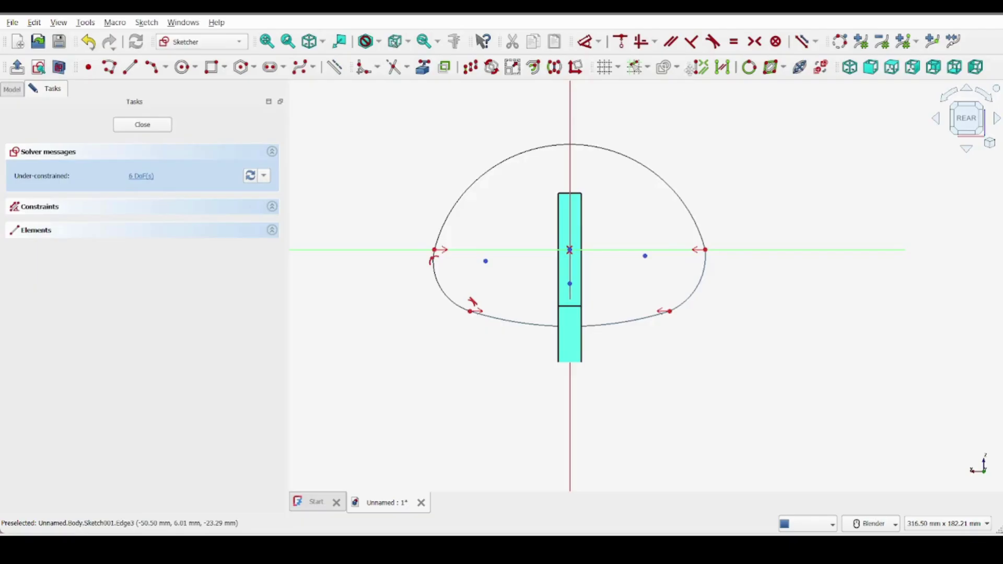
{"action": "left_click", "coordinate": [716, 44]}
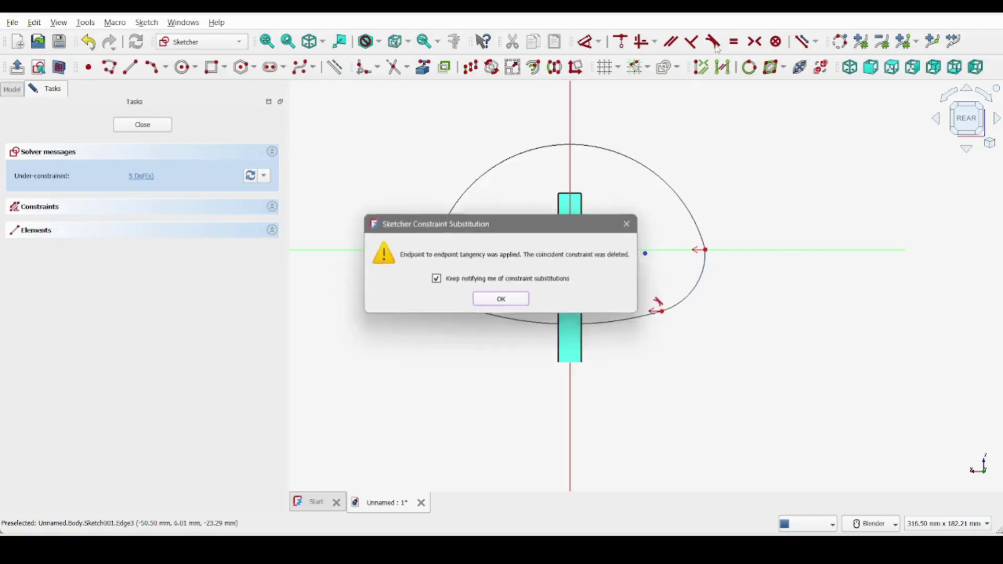
{"action": "left_click", "coordinate": [519, 302]}
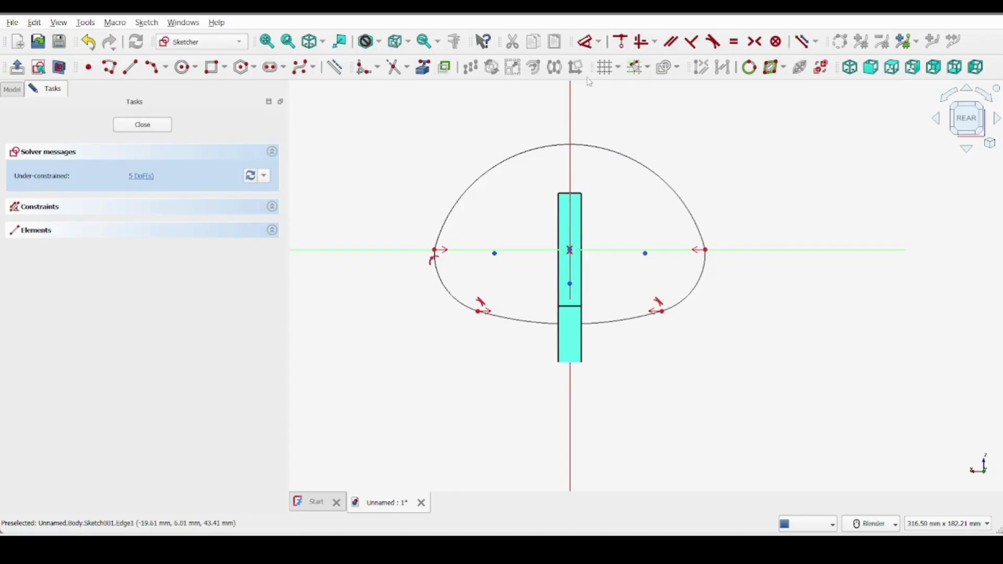
Constrain the upper arc's radius to 72 mm
{"action": "key", "text": "d"}
{"action": "left_click", "coordinate": [666, 186]}
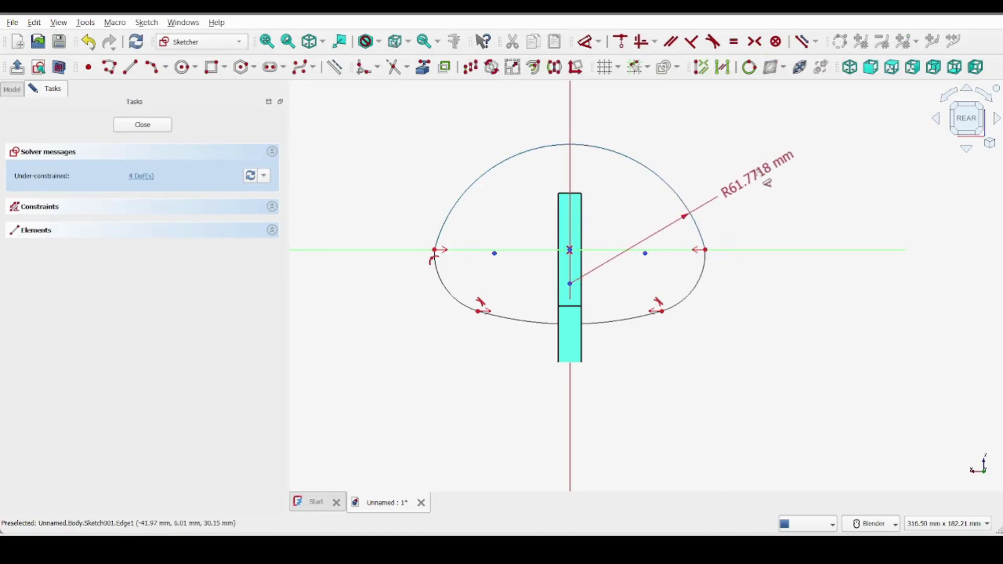
{"action": "left_click", "coordinate": [758, 173]}
{"action": "type", "text": "7"}
{"action": "key", "text": "Return"}
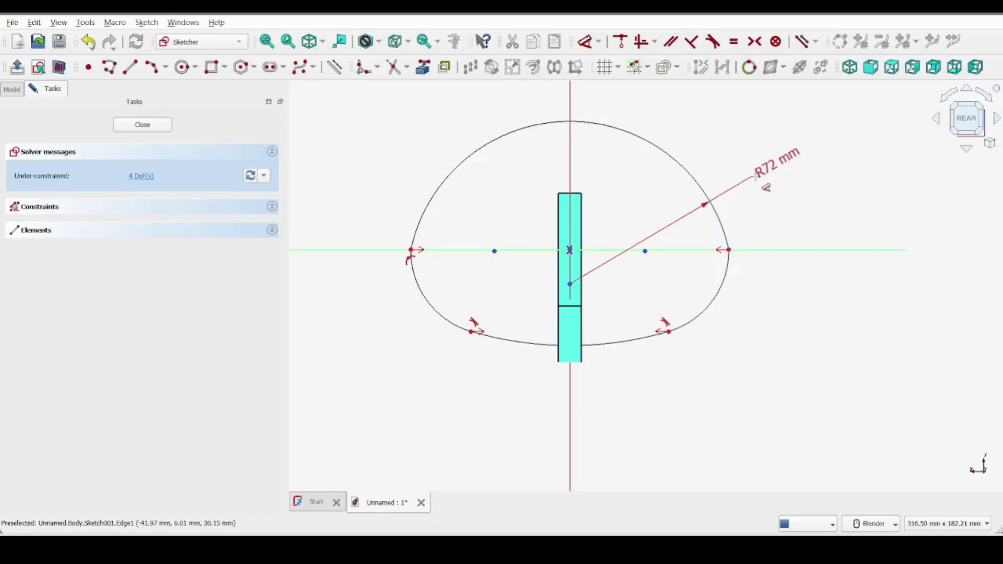
Constrain the right side arc's radius to 50 mm and shift its centre slightly above the horizontal axis
{"action": "left_click", "coordinate": [711, 307]}
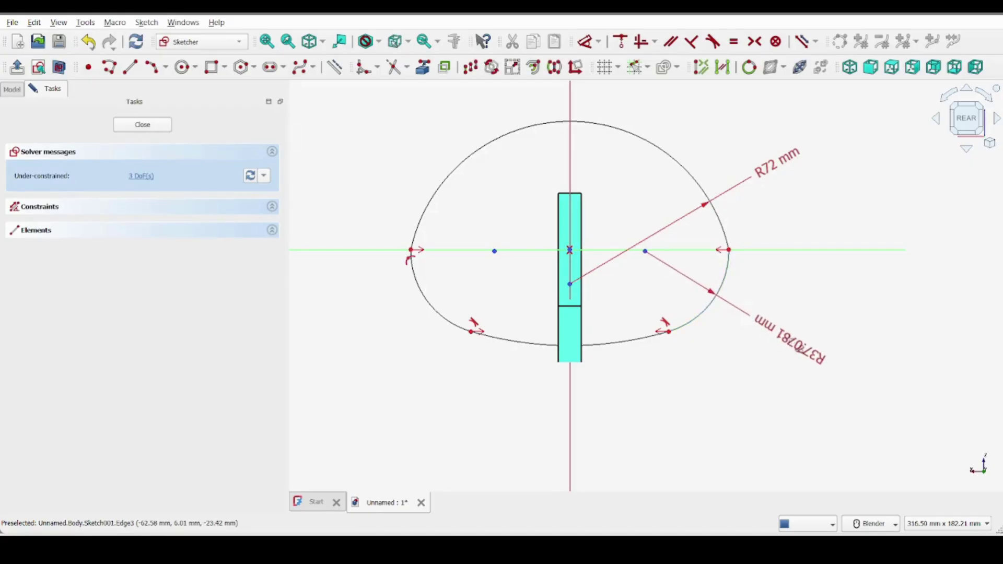
{"action": "left_click", "coordinate": [798, 350]}
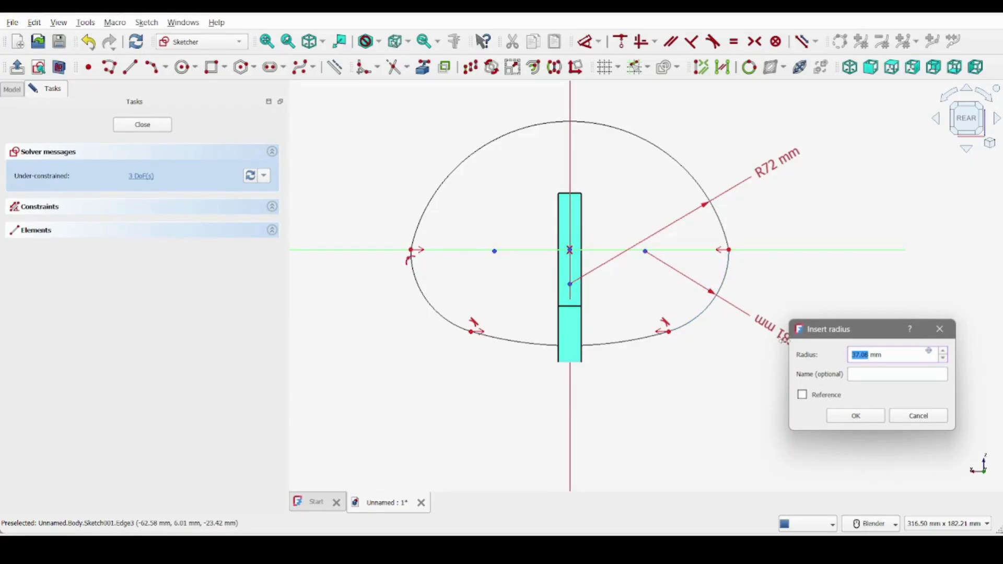
{"action": "type", "text": "5"}
{"action": "key", "text": "Return"}
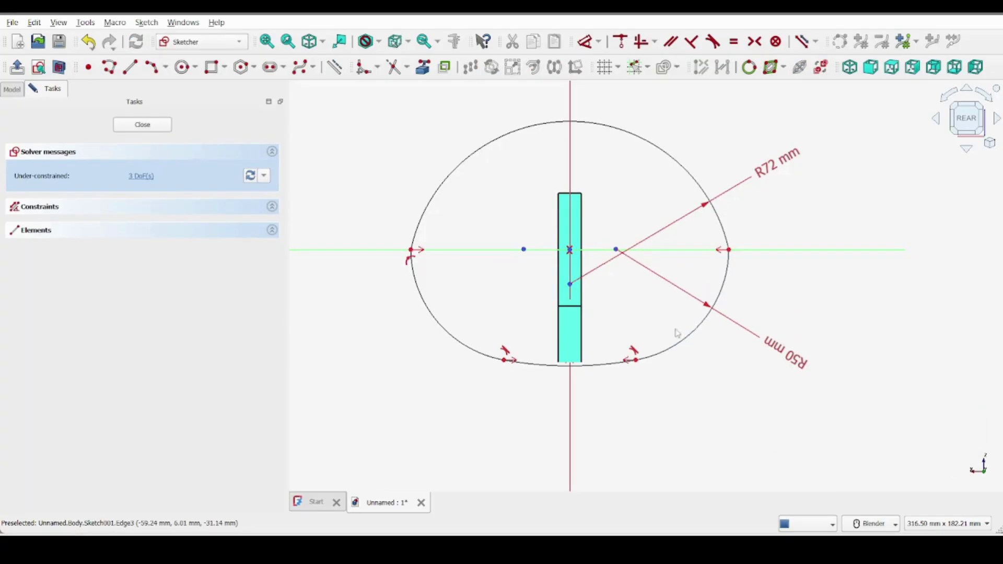
{"action": "left_click_drag", "start_coordinate": [617, 250], "coordinate": [618, 242]}
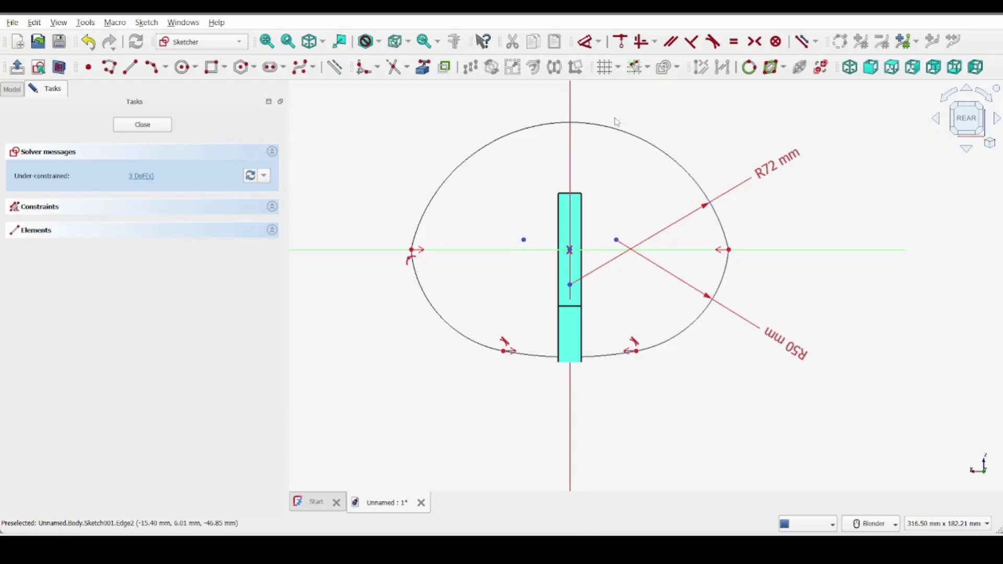
Constrain the shallow lower arc's radius to 140 mm
{"action": "left_click", "coordinate": [585, 42]}
{"action": "left_click", "coordinate": [609, 356]}
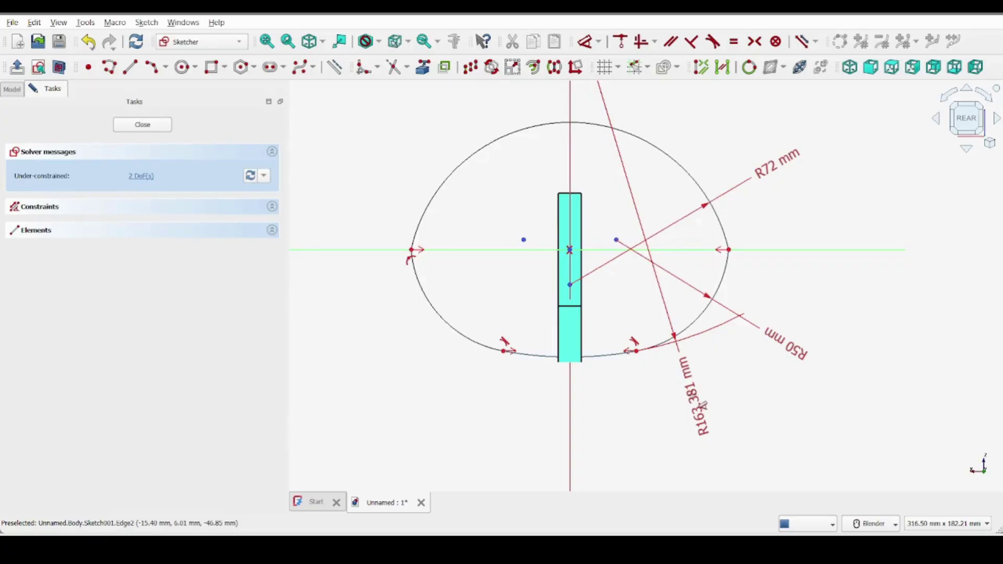
{"action": "left_click", "coordinate": [700, 404]}
{"action": "type", "text": "140"}
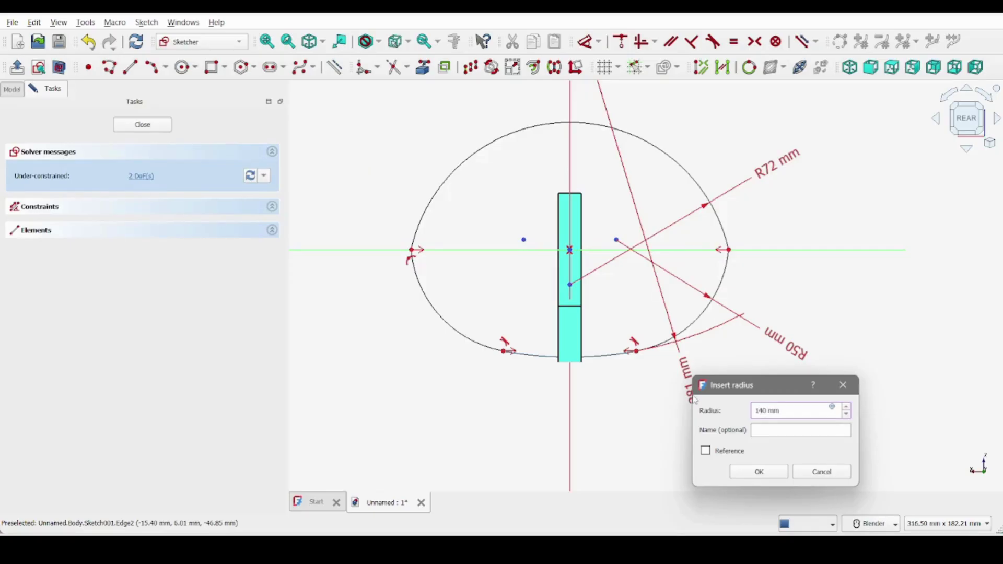
{"action": "key", "text": "Return"}
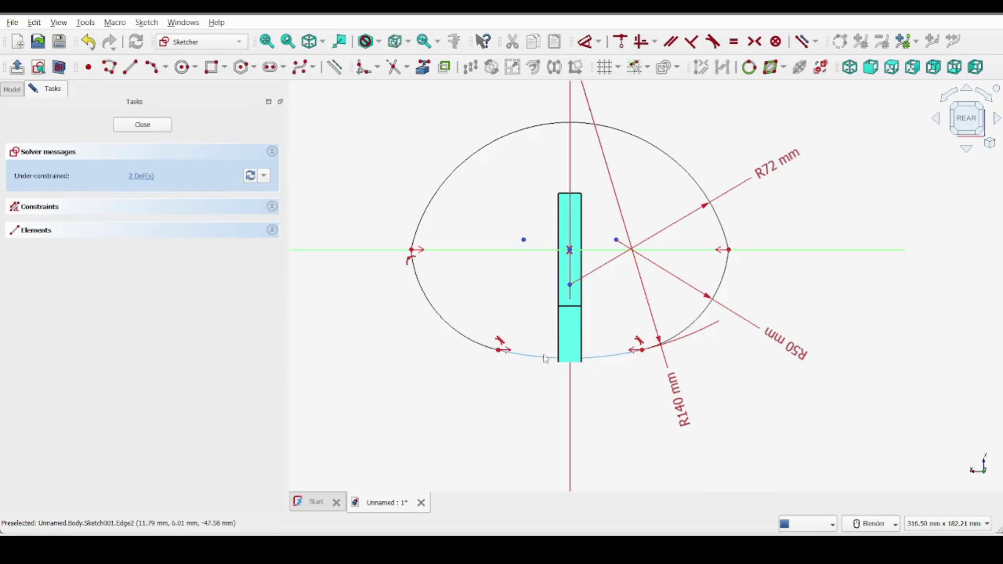
{"action": "scroll", "coordinate": [506, 265], "scroll_direction": "down", "scroll_amount": 2}
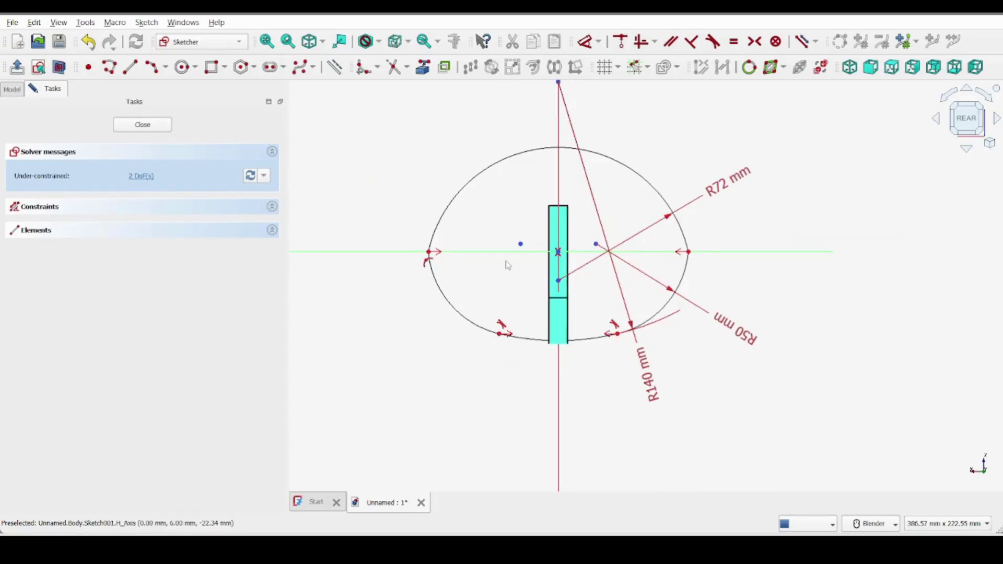
Flatten the plate outline slightly and fillet the two corners where the upper arc meets the side arcs
{"action": "scroll", "coordinate": [507, 265], "scroll_direction": "up", "scroll_amount": 2}
{"action": "left_click_drag", "start_coordinate": [601, 358], "coordinate": [619, 314]}
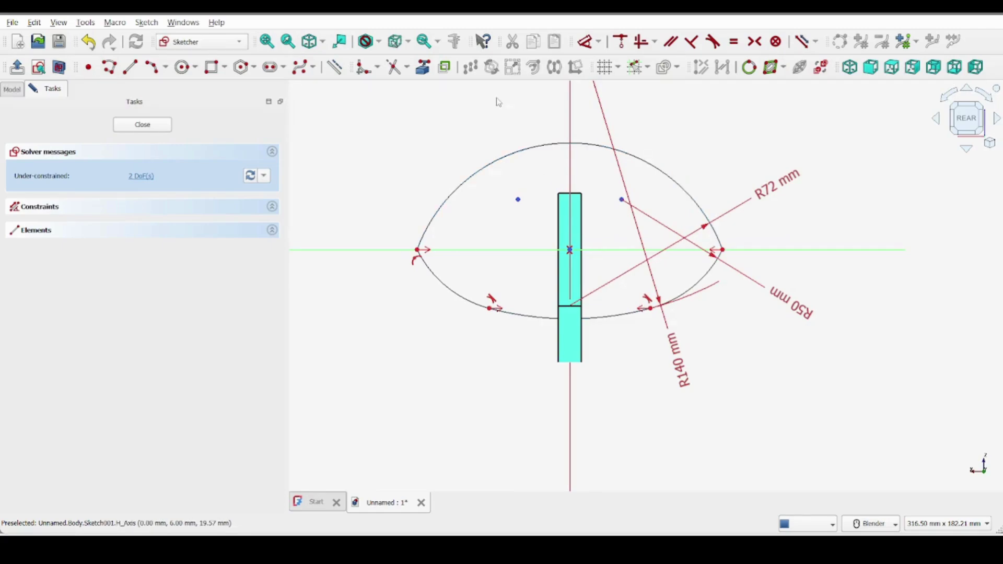
{"action": "left_click", "coordinate": [368, 67]}
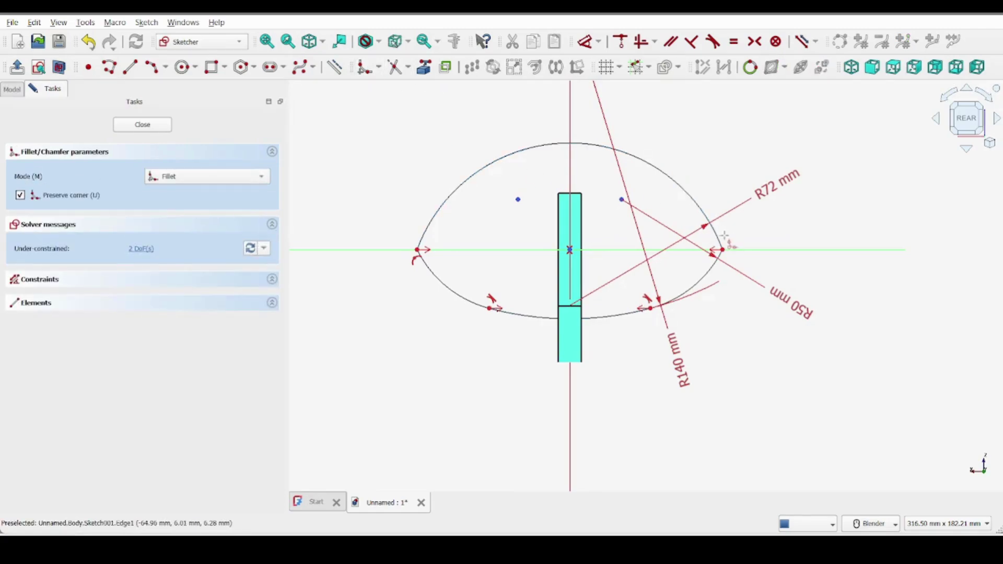
{"action": "left_click", "coordinate": [721, 253]}
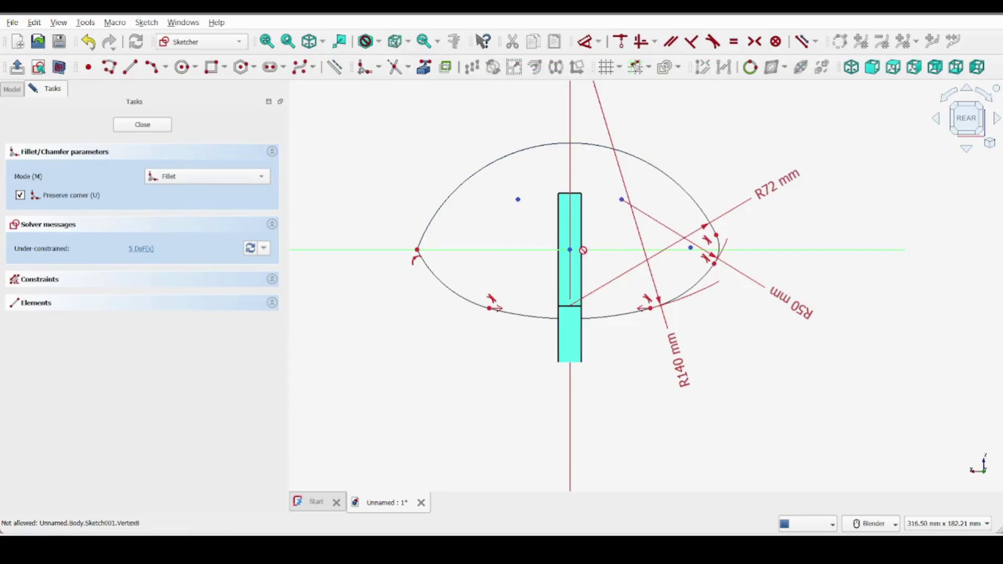
{"action": "left_click", "coordinate": [432, 270]}
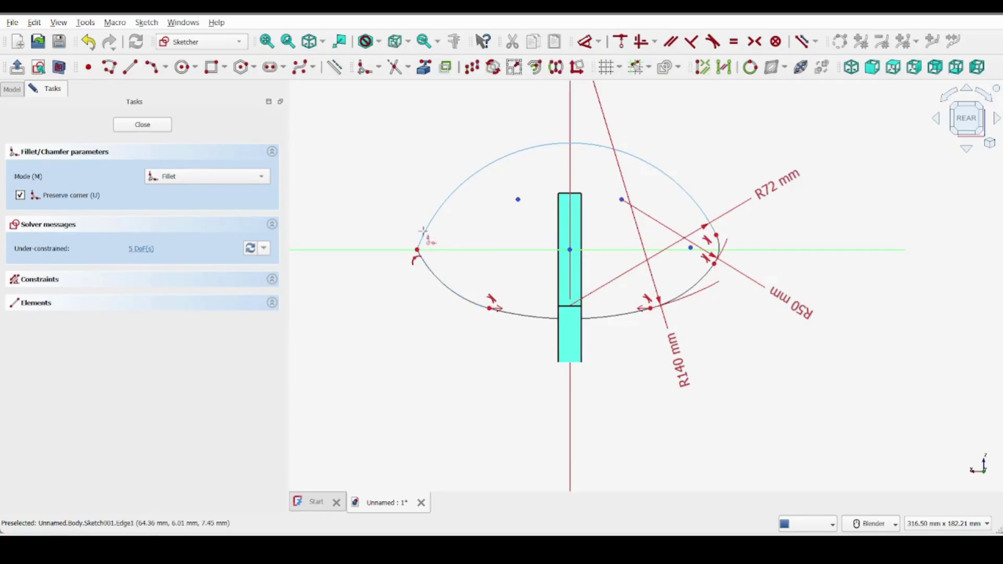
{"action": "left_click", "coordinate": [425, 230]}
{"action": "right_click", "coordinate": [361, 210]}
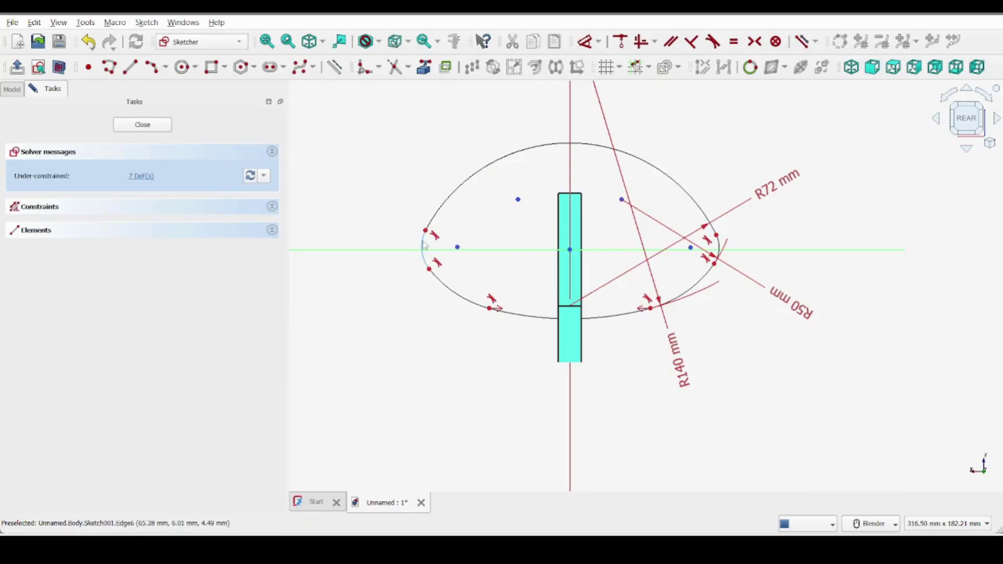
Constrain the two corner fillets to equal radii and pull the upper arc higher
{"action": "left_click", "coordinate": [723, 250]}
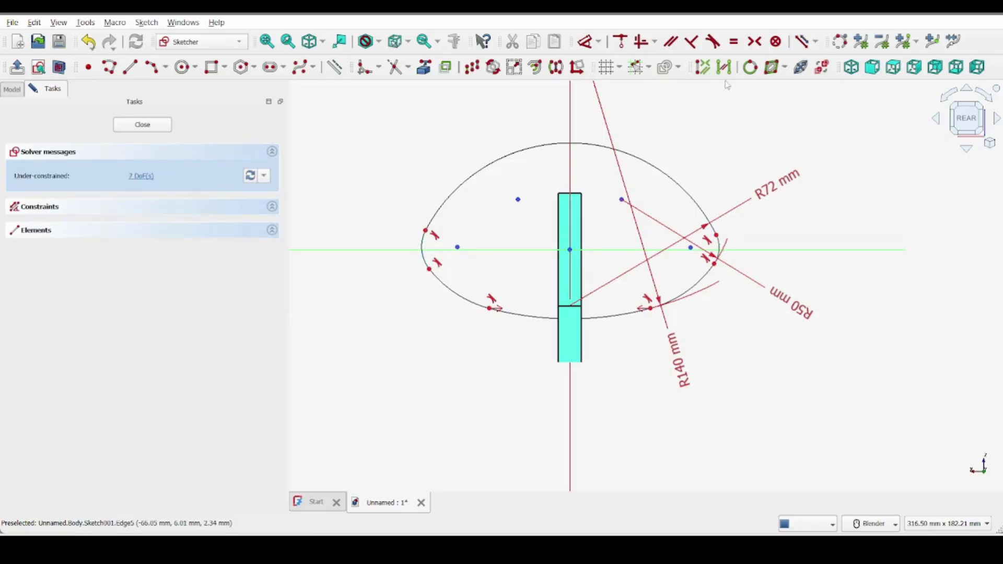
{"action": "left_click", "coordinate": [734, 42]}
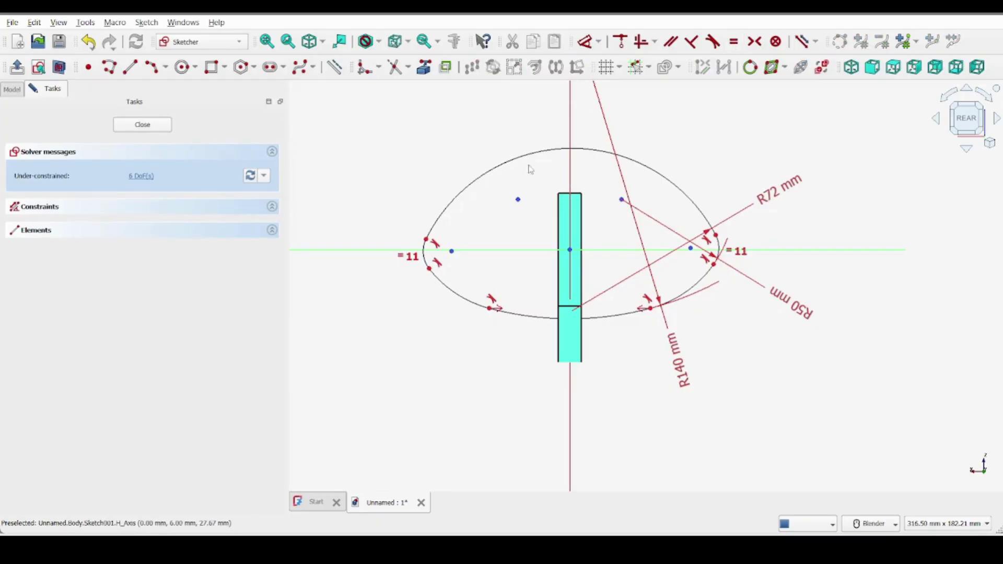
{"action": "left_click_drag", "start_coordinate": [533, 155], "coordinate": [543, 109]}
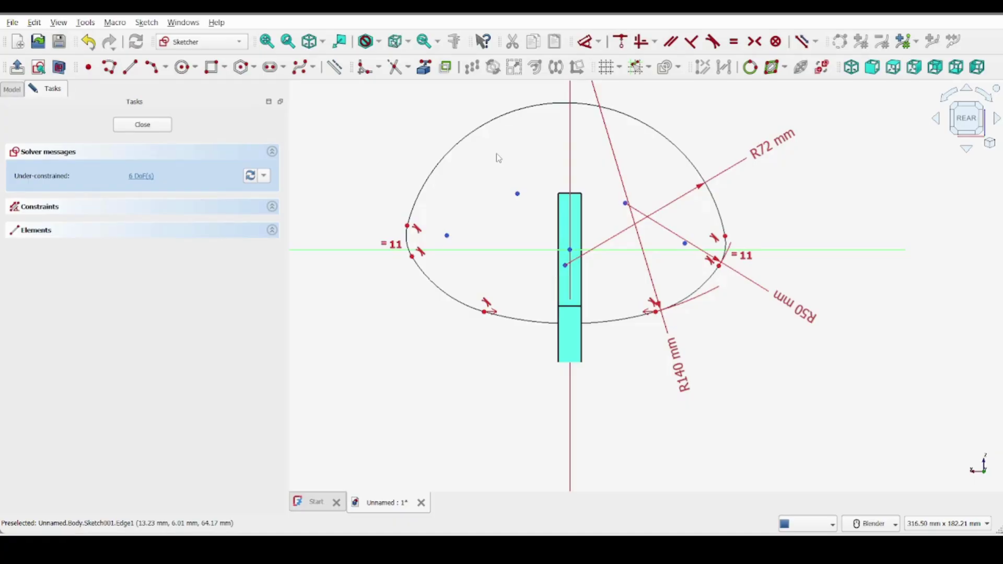
Make the centres of the two corner fillets symmetric about the vertical axis
{"action": "left_click", "coordinate": [446, 235]}
{"action": "left_click", "coordinate": [684, 243]}
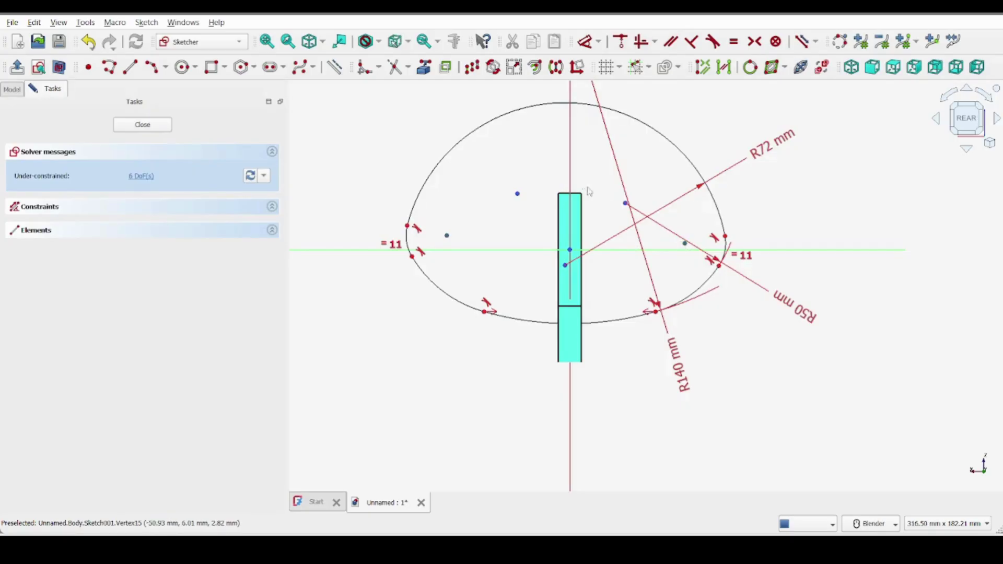
{"action": "left_click", "coordinate": [569, 162]}
{"action": "left_click", "coordinate": [754, 41]}
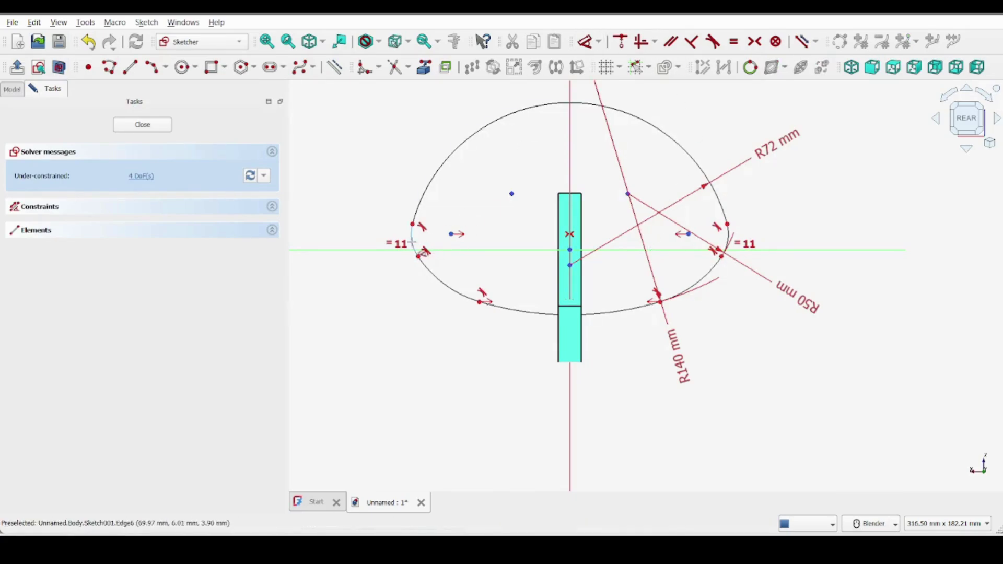
Constrain the left corner fillet's radius to 11 mm
{"action": "left_click", "coordinate": [412, 242]}
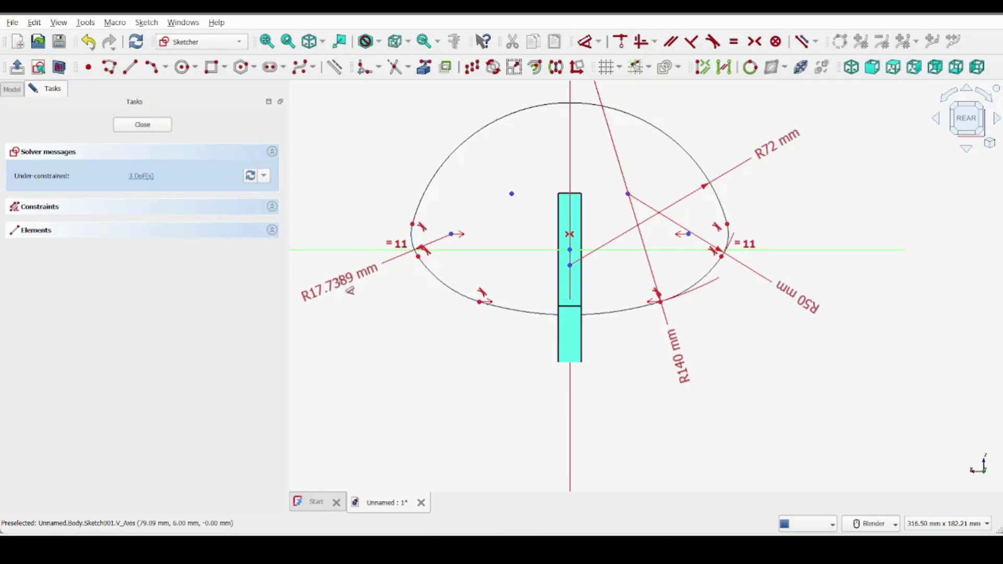
{"action": "left_click", "coordinate": [350, 291]}
{"action": "type", "text": "11"}
{"action": "key", "text": "Return"}
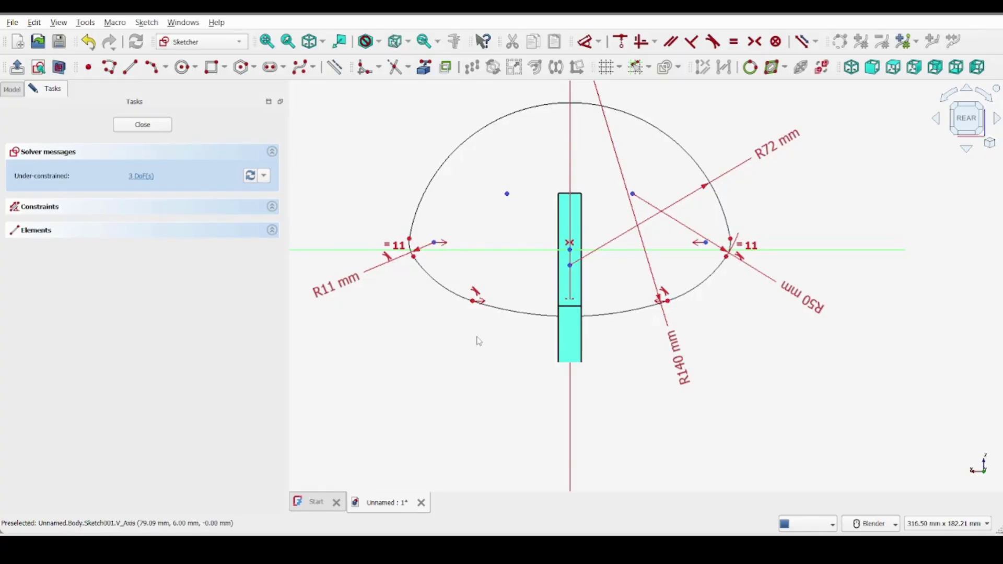
Constrain the right side arc's centre to lie 36 mm above the horizontal axis
{"action": "left_click", "coordinate": [632, 194]}
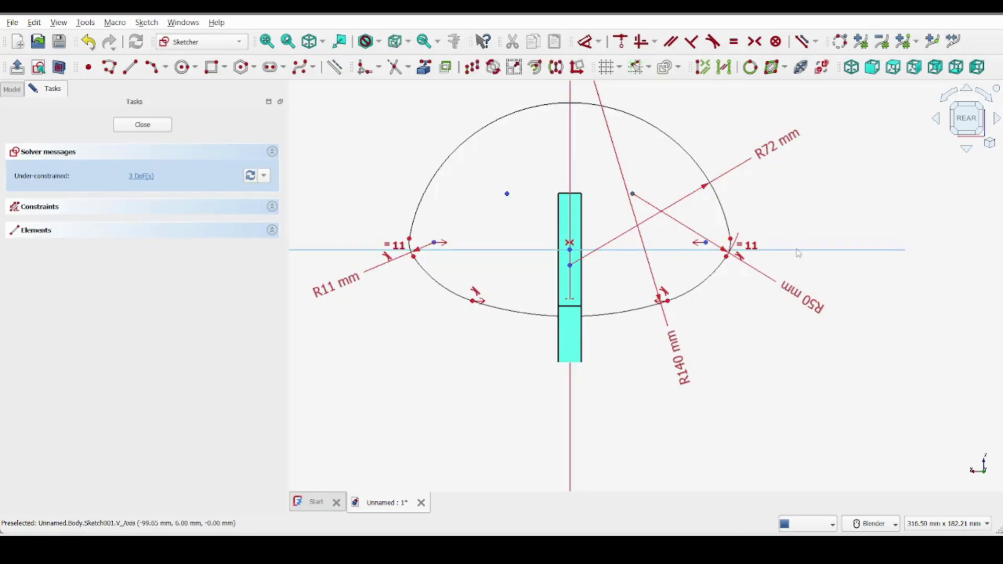
{"action": "left_click", "coordinate": [584, 43]}
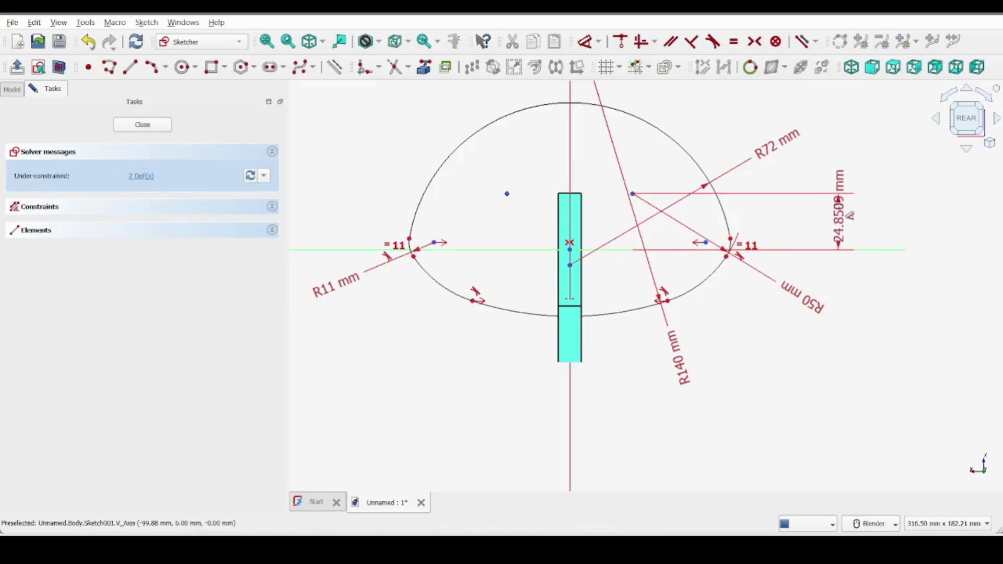
{"action": "left_click", "coordinate": [866, 160]}
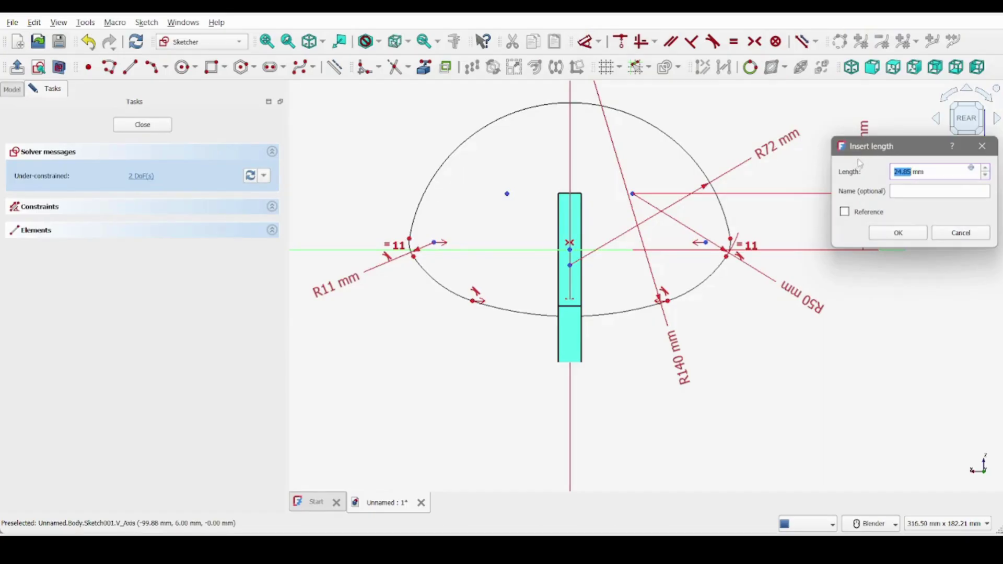
{"action": "type", "text": "36"}
{"action": "key", "text": "Return"}
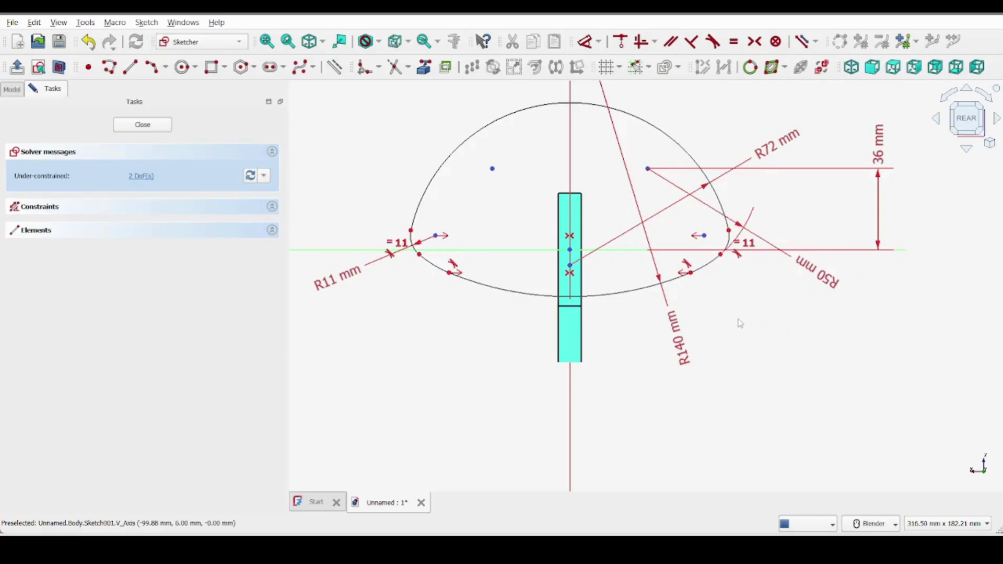
Constrain the lower end point of the right corner fillet onto the horizontal axis
{"action": "left_click", "coordinate": [721, 256]}
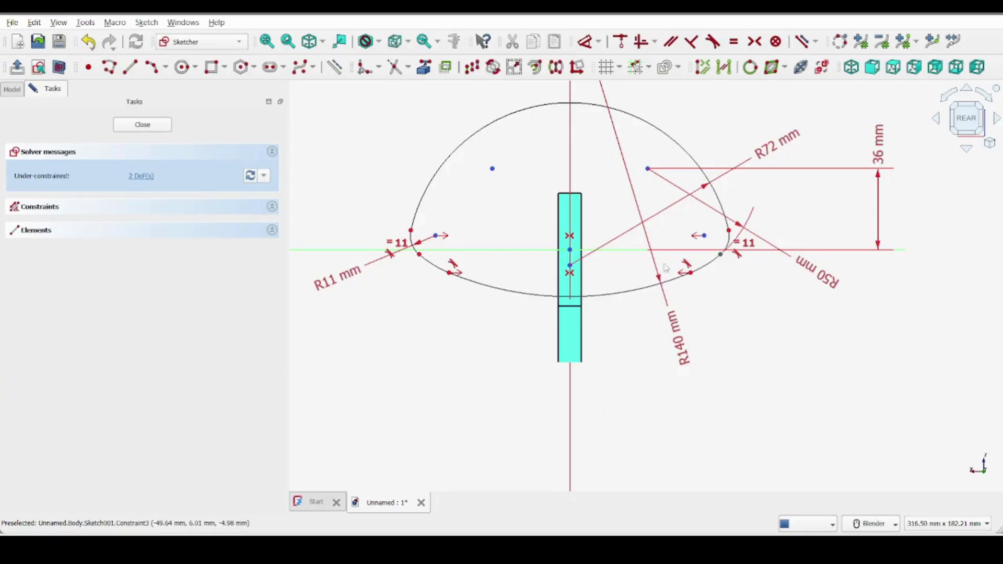
{"action": "left_click", "coordinate": [625, 250]}
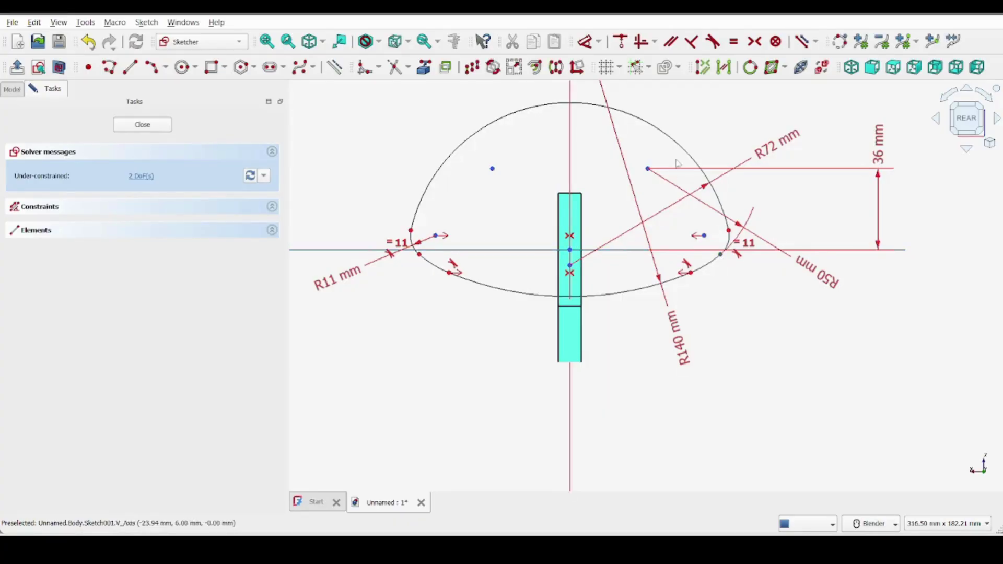
{"action": "left_click", "coordinate": [620, 42]}
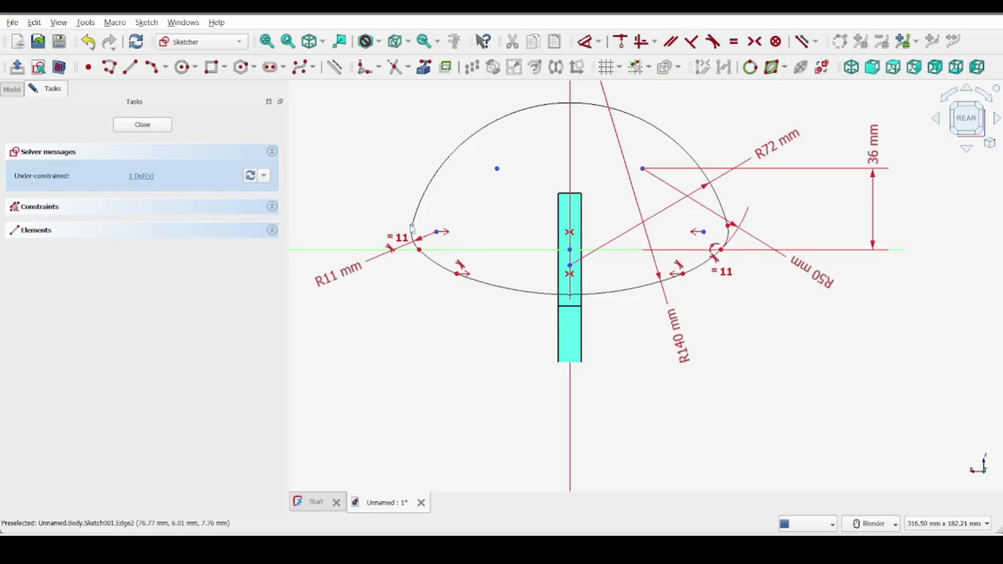
Make the upper arc's centre coincident with the origin and close the plate sketch
{"action": "left_click_drag", "start_coordinate": [413, 228], "coordinate": [413, 230]}
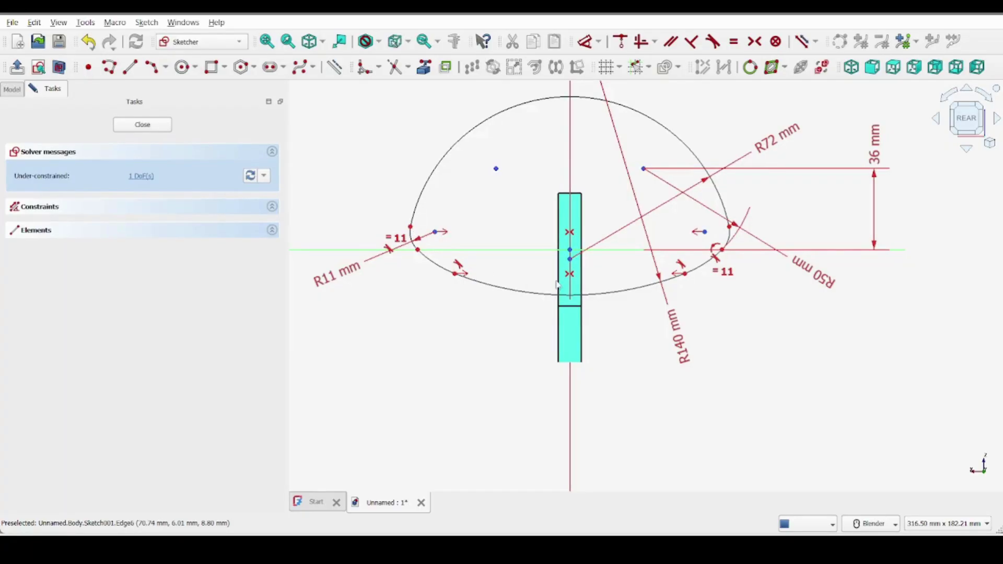
{"action": "left_click", "coordinate": [570, 250]}
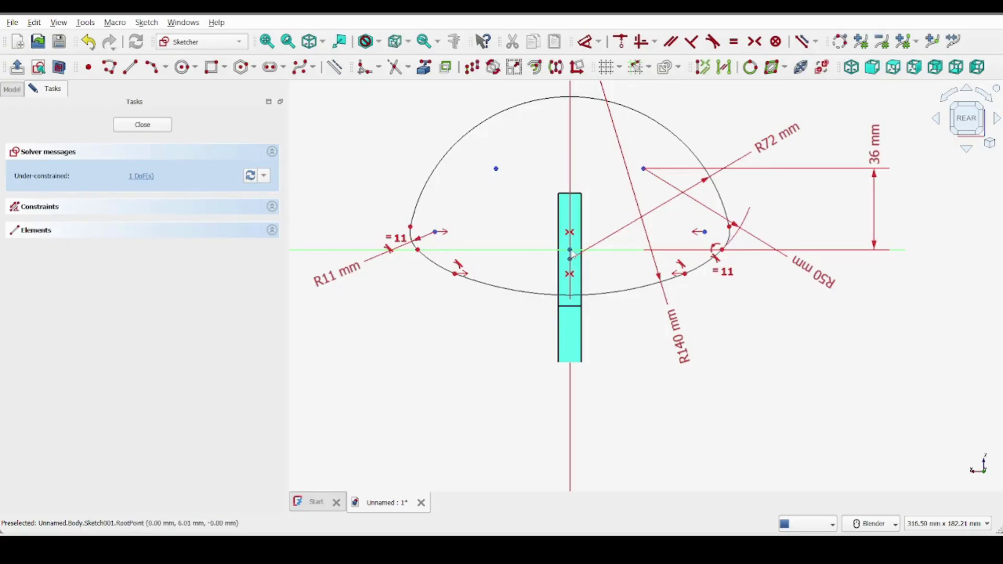
{"action": "left_click", "coordinate": [621, 41]}
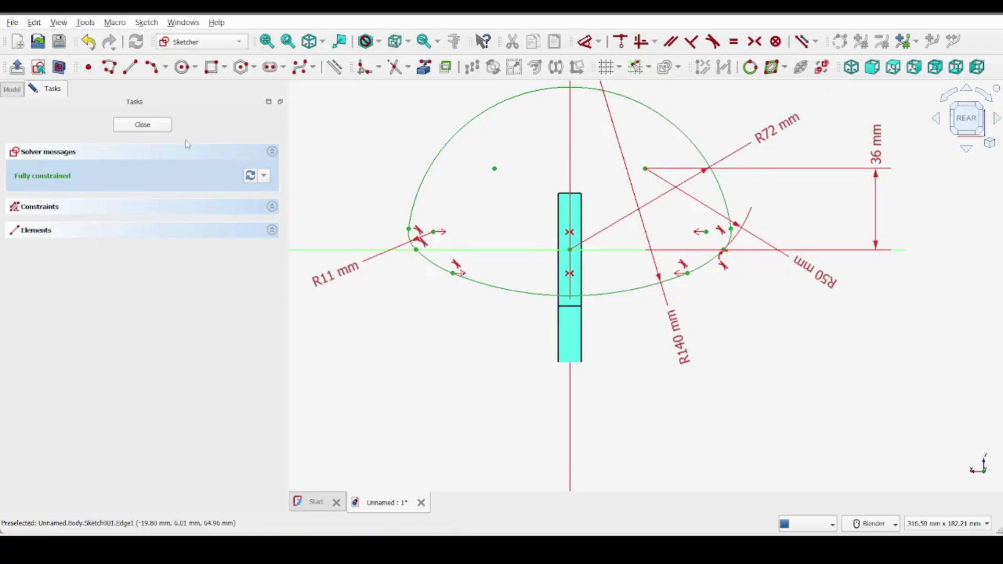
{"action": "left_click", "coordinate": [143, 125]}
Pad the plate sketch in the reversed direction, up to the hook's opposite side face
{"action": "left_click", "coordinate": [188, 65]}
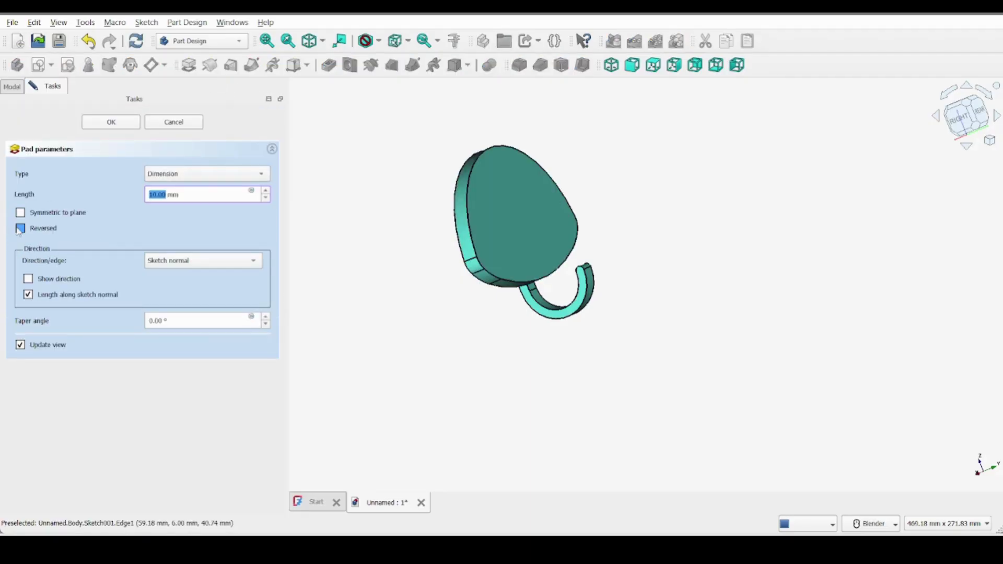
{"action": "left_click", "coordinate": [20, 228]}
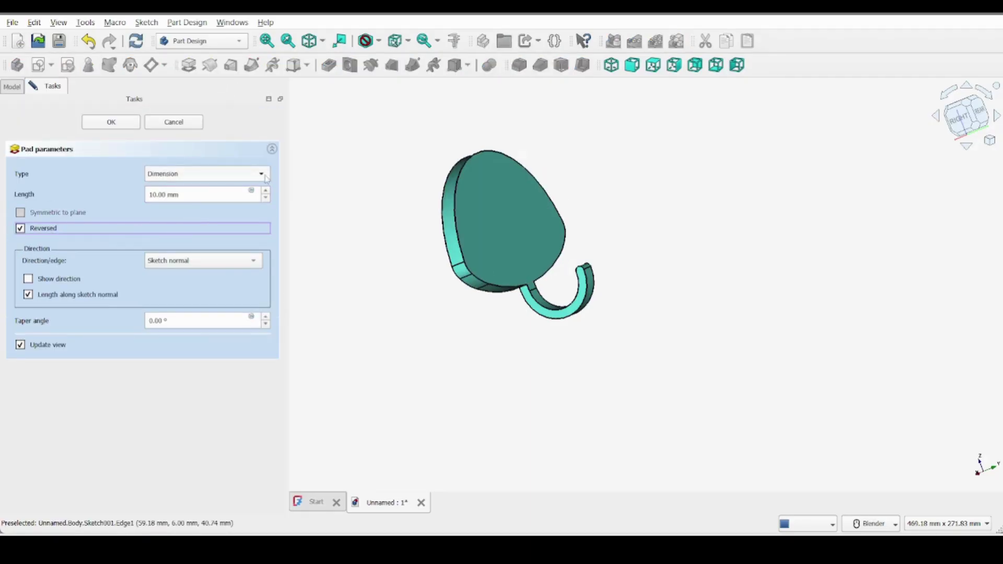
{"action": "left_click", "coordinate": [261, 174]}
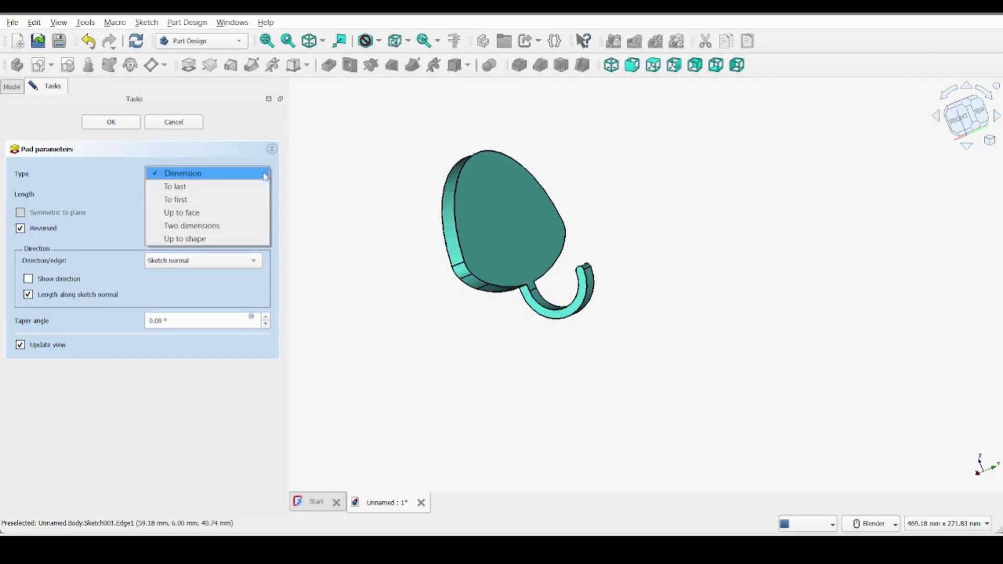
{"action": "left_click", "coordinate": [206, 212]}
{"action": "middle_click_drag", "start_coordinate": [510, 284], "coordinate": [511, 261]}
{"action": "left_click", "coordinate": [511, 261]}
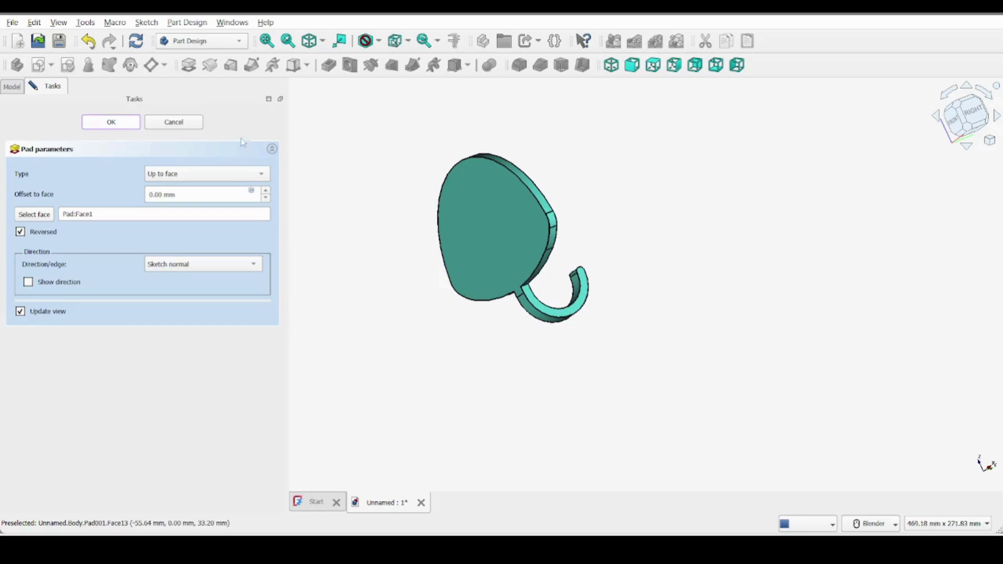
{"action": "key", "text": "Return"}
Create a new sketch on the plate's flat front face
{"action": "middle_click_drag", "start_coordinate": [455, 234], "coordinate": [346, 279]}
{"action": "scroll", "coordinate": [569, 201], "scroll_direction": "up", "scroll_amount": 2}
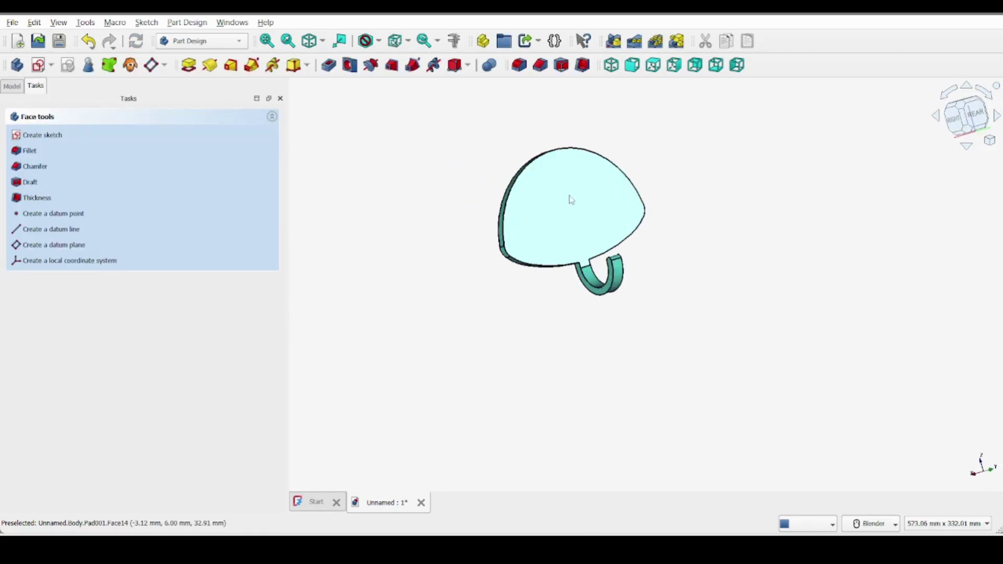
{"action": "middle_click_drag", "start_coordinate": [520, 236], "coordinate": [724, 226]}
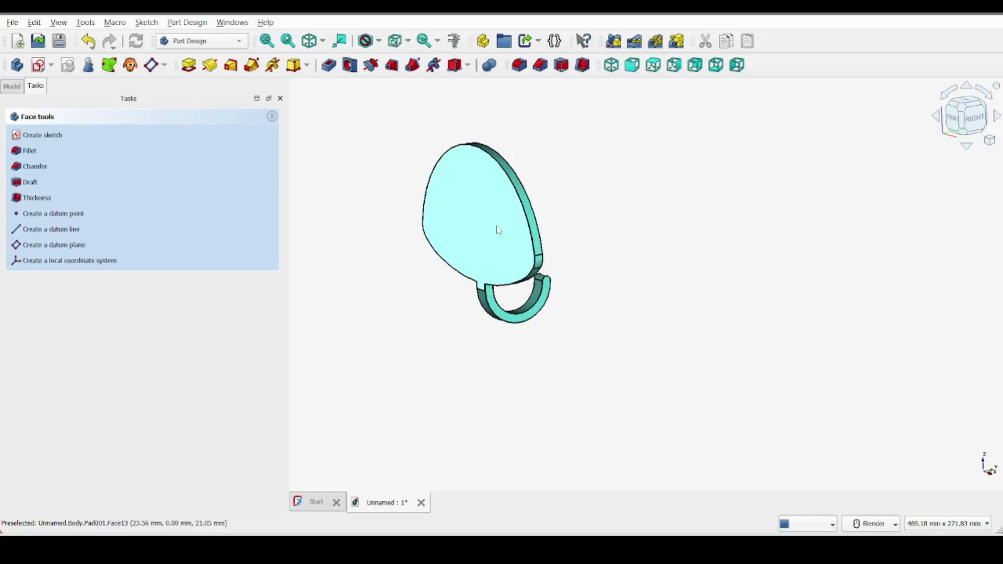
{"action": "left_click", "coordinate": [497, 229]}
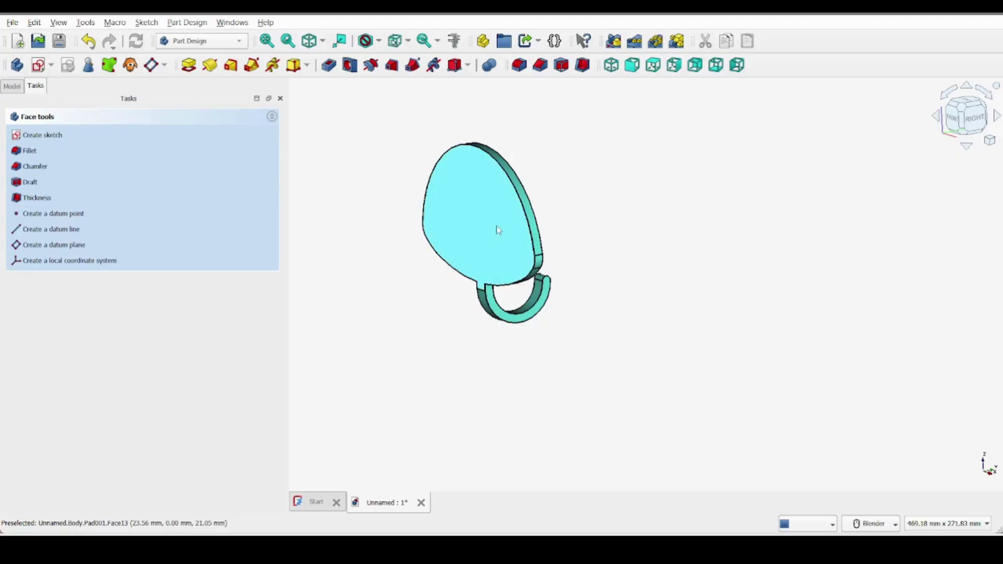
{"action": "left_click", "coordinate": [38, 65]}
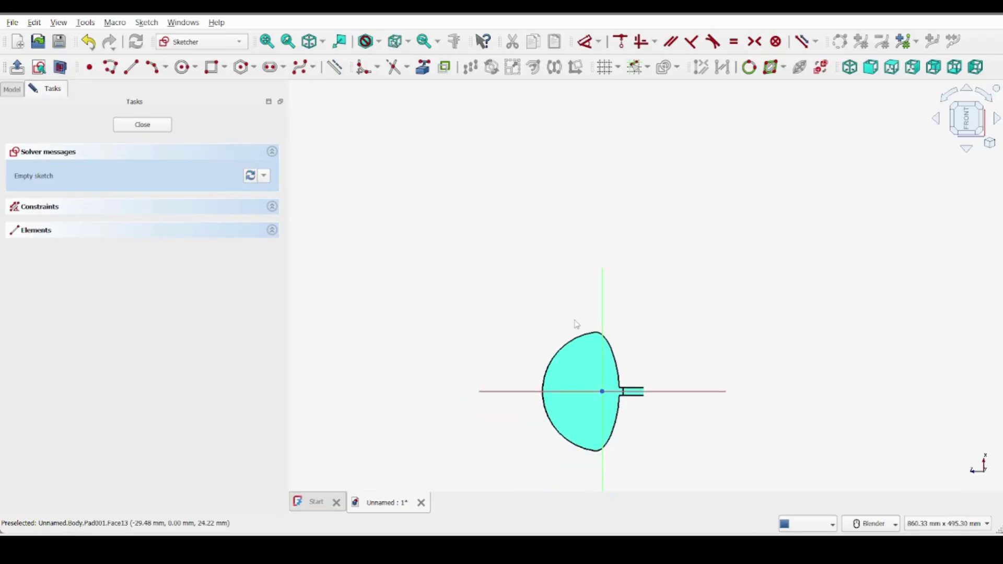
Sketch a centred rectangle on the origin, large enough to enclose the whole plate and the hook
{"action": "scroll", "coordinate": [600, 280], "scroll_direction": "up", "scroll_amount": 3}
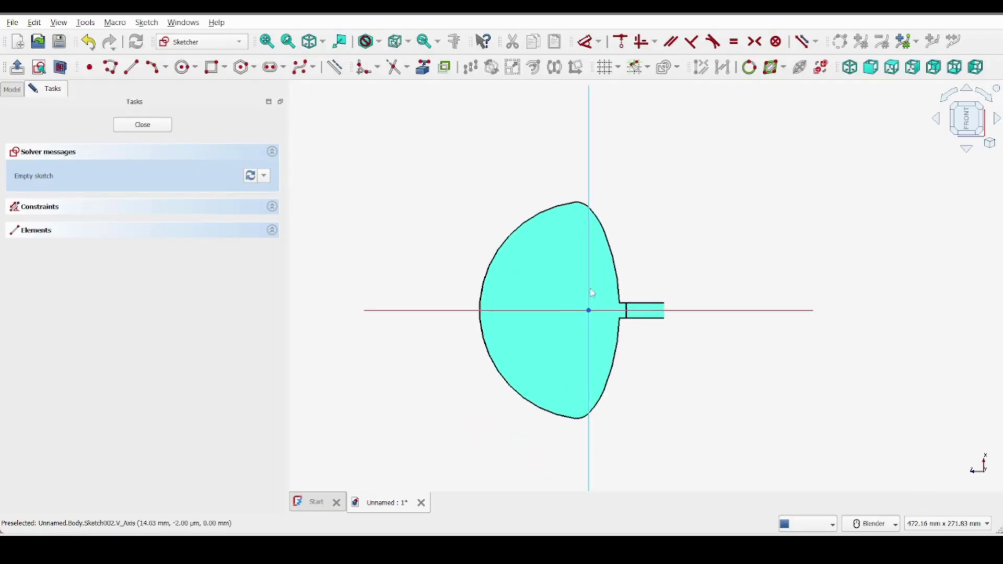
{"action": "left_click", "coordinate": [223, 67]}
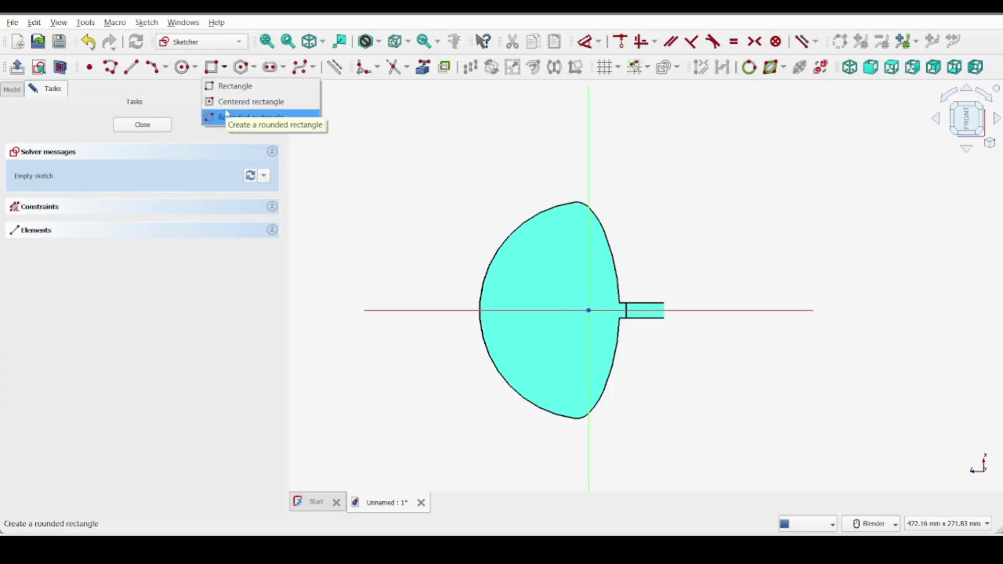
{"action": "left_click", "coordinate": [231, 102]}
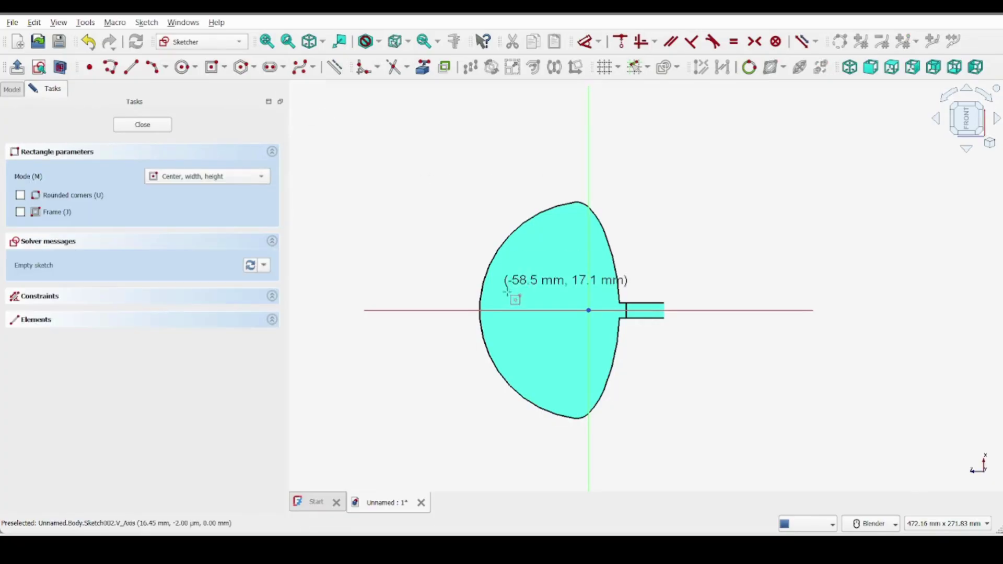
{"action": "left_click", "coordinate": [590, 310]}
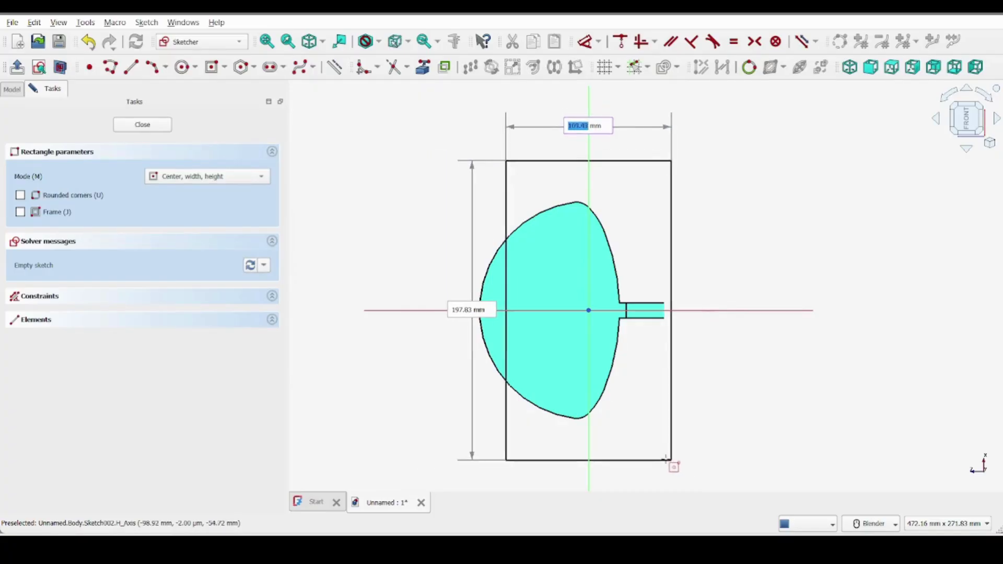
{"action": "left_click", "coordinate": [715, 454]}
{"action": "right_click", "coordinate": [753, 383]}
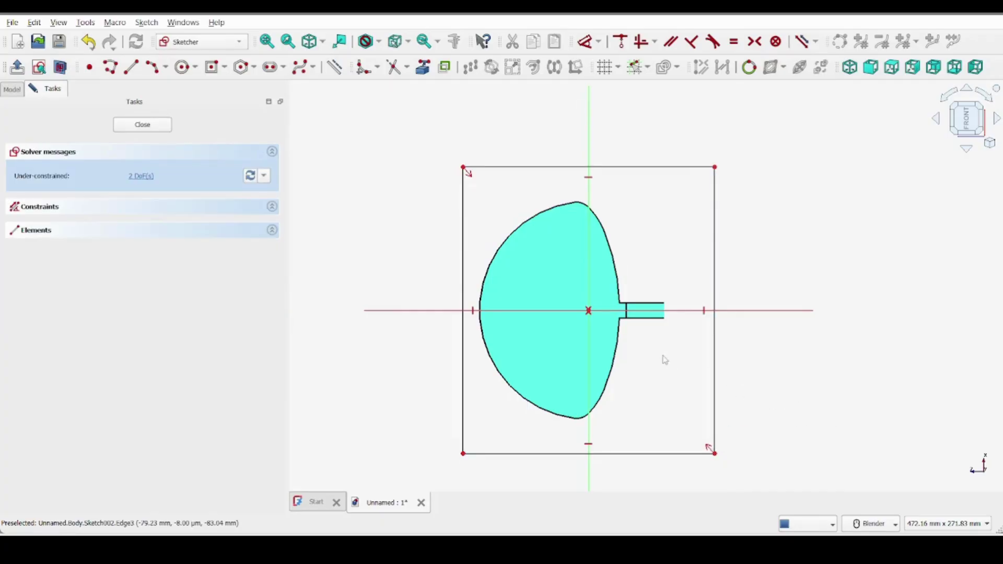
Set the rectangle's dimension along the horizontal sketch axis to 165 mm
{"action": "left_click", "coordinate": [543, 168]}
{"action": "left_click", "coordinate": [585, 42]}
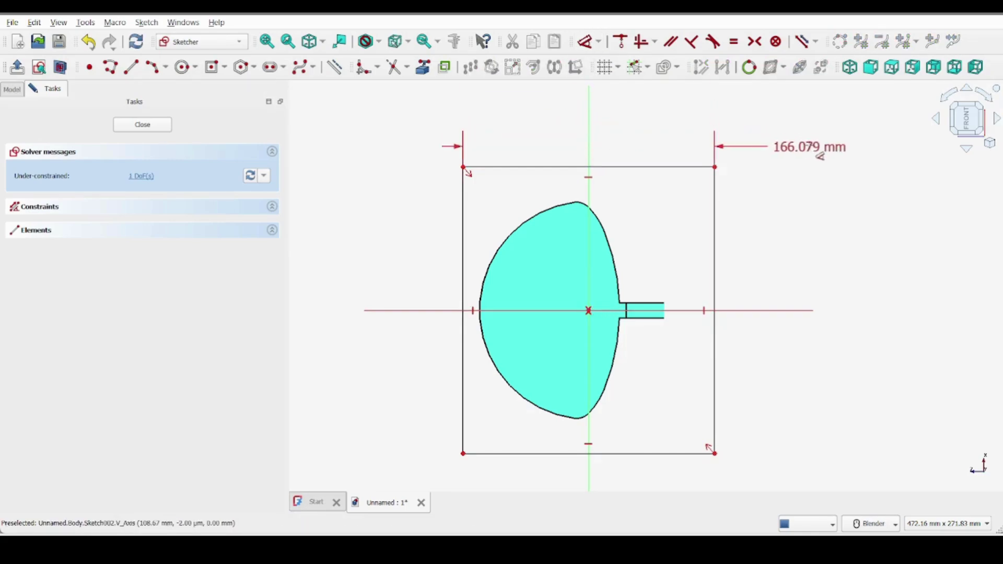
{"action": "left_click", "coordinate": [812, 151]}
{"action": "type", "text": "1"}
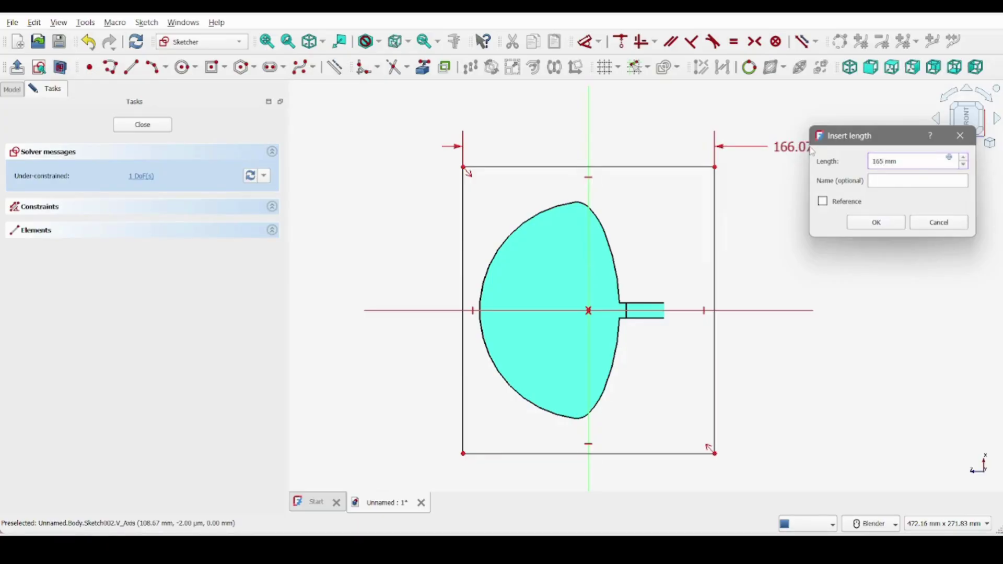
{"action": "type", "text": "65"}
{"action": "key", "text": "Return"}
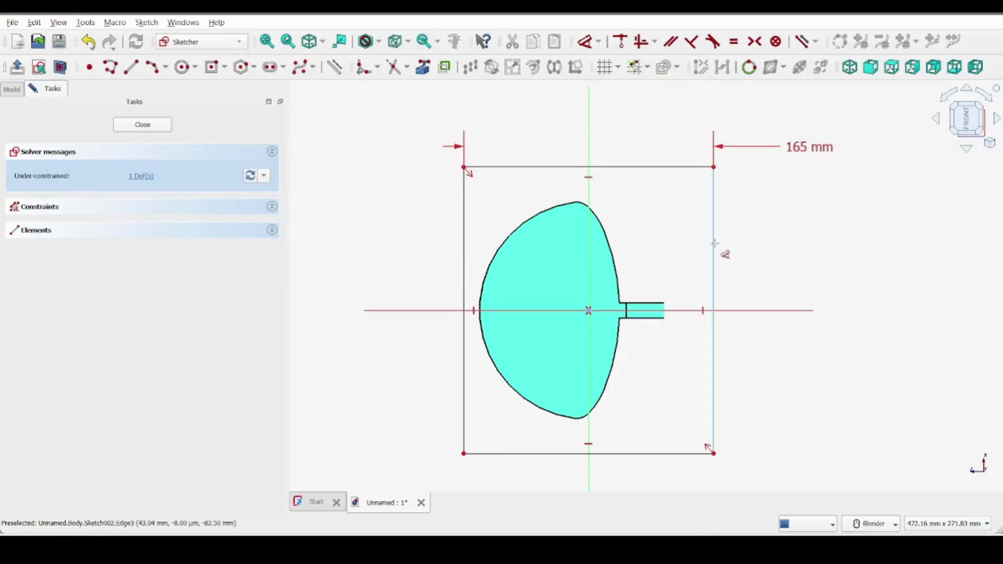
Dimension the rectangle's vertical side, fully constraining the rectangle, and close the sketch
{"action": "left_click", "coordinate": [714, 243]}
{"action": "left_click", "coordinate": [822, 263]}
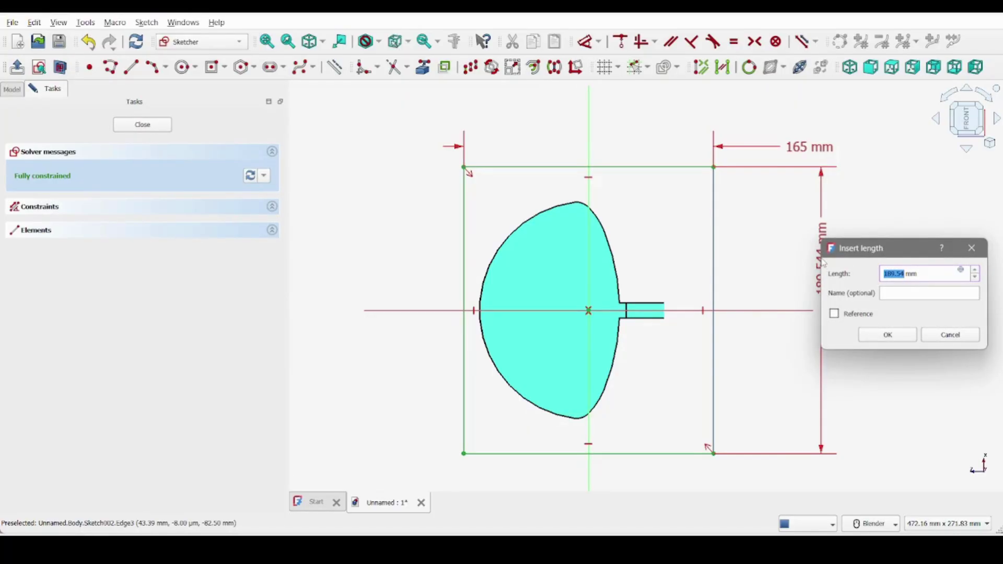
{"action": "type", "text": "1"}
{"action": "key", "text": "Return"}
{"action": "left_click", "coordinate": [143, 125]}
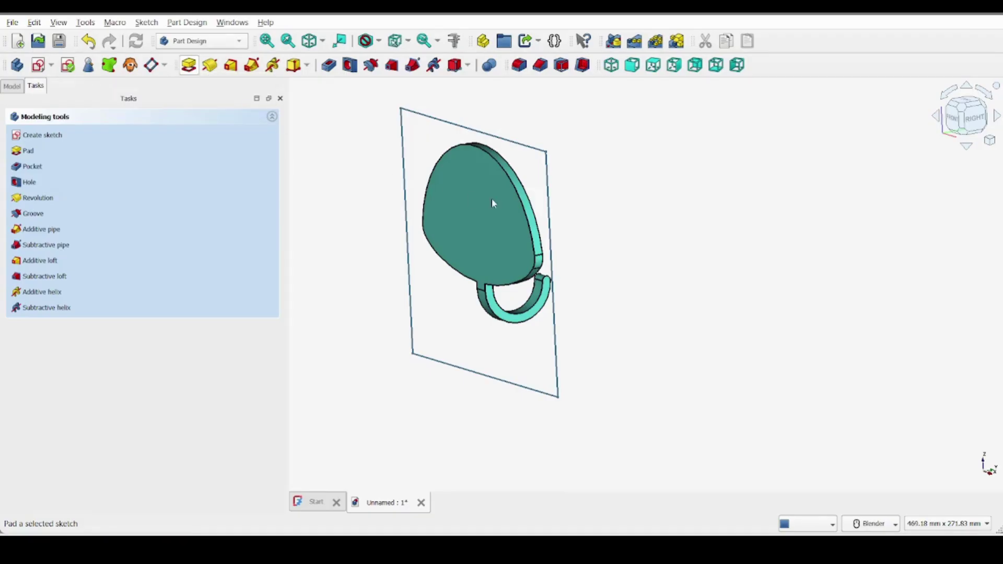
Pad the rectangle sketch 5 mm to form a backing plate behind the rounded plate and hook
{"action": "middle_click_drag", "start_coordinate": [506, 208], "coordinate": [357, 204]}
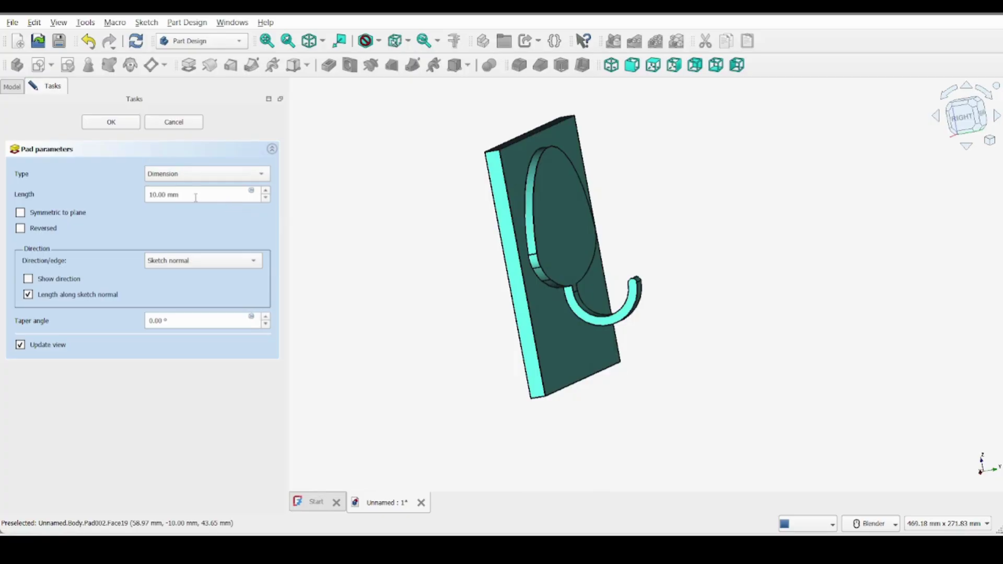
{"action": "left_click_drag", "start_coordinate": [188, 195], "coordinate": [140, 194]}
{"action": "type", "text": "5"}
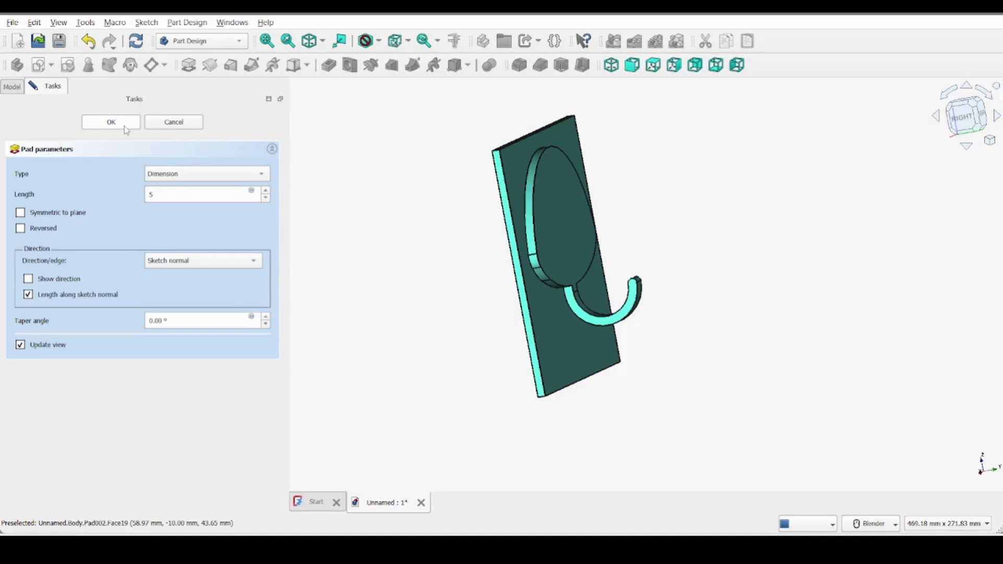
{"action": "left_click", "coordinate": [111, 123]}
Create a new sketch on the rounded plate's outer flat face and rotate the view so the hook shank points down
{"action": "middle_click_drag", "start_coordinate": [627, 277], "coordinate": [571, 284]}
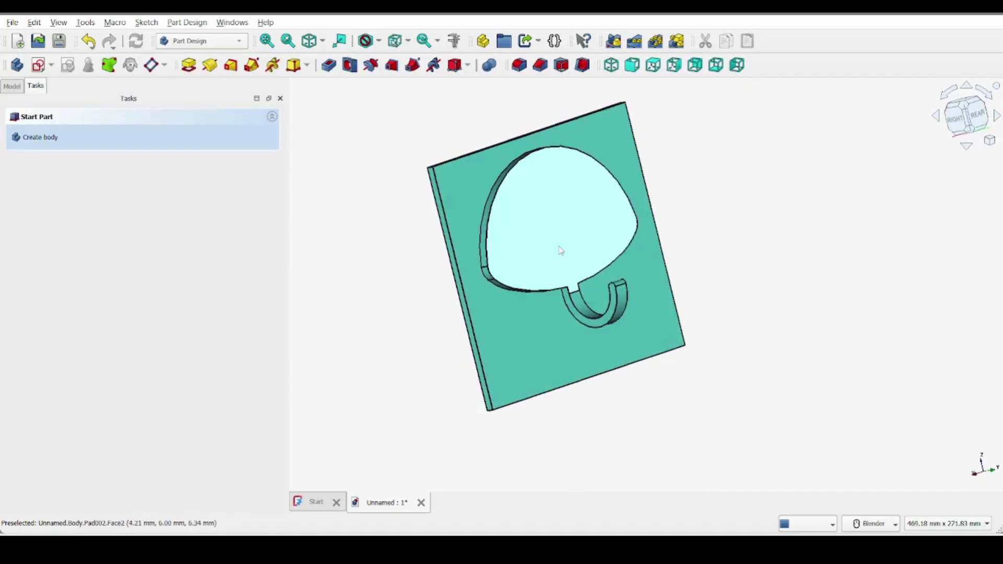
{"action": "left_click", "coordinate": [560, 251]}
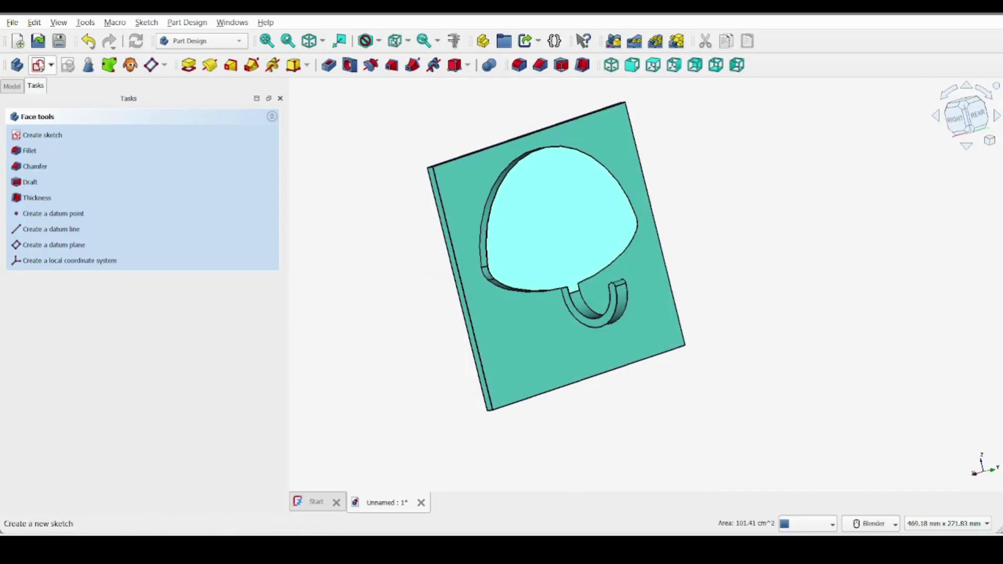
{"action": "left_click", "coordinate": [37, 63]}
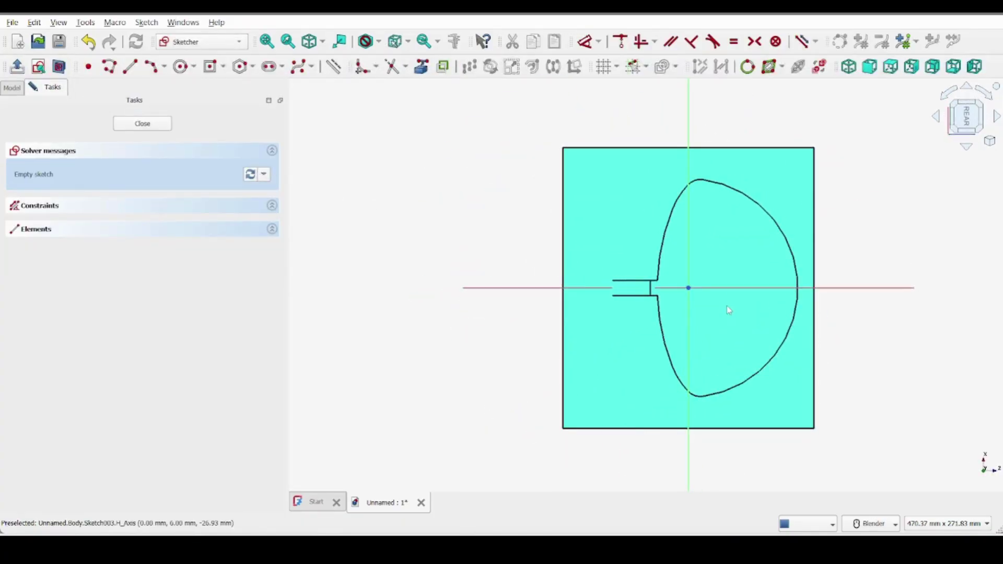
{"action": "left_click", "coordinate": [946, 97]}
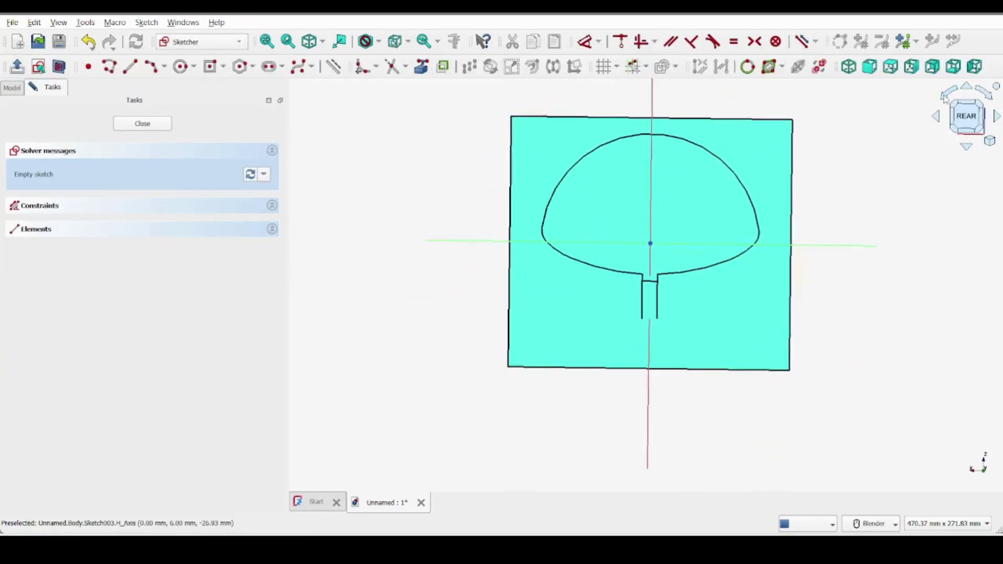
{"action": "scroll", "coordinate": [663, 246], "scroll_direction": "up", "scroll_amount": 1}
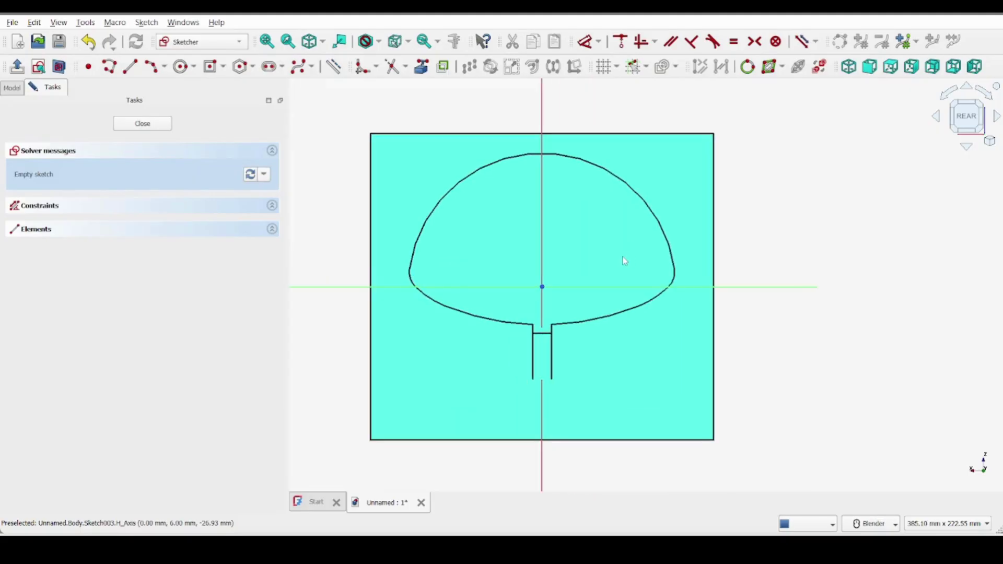
Sketch two circles inside the rounded plate outline, one on each side of the vertical axis and above the horizontal axis
{"action": "left_click", "coordinate": [181, 66]}
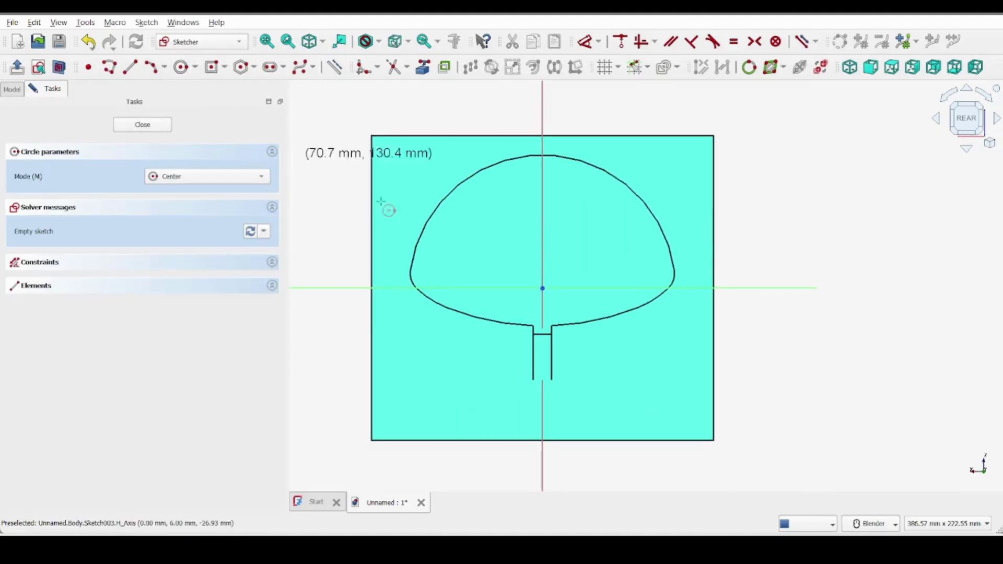
{"action": "left_click", "coordinate": [451, 250]}
{"action": "left_click", "coordinate": [467, 266]}
{"action": "left_click", "coordinate": [606, 248]}
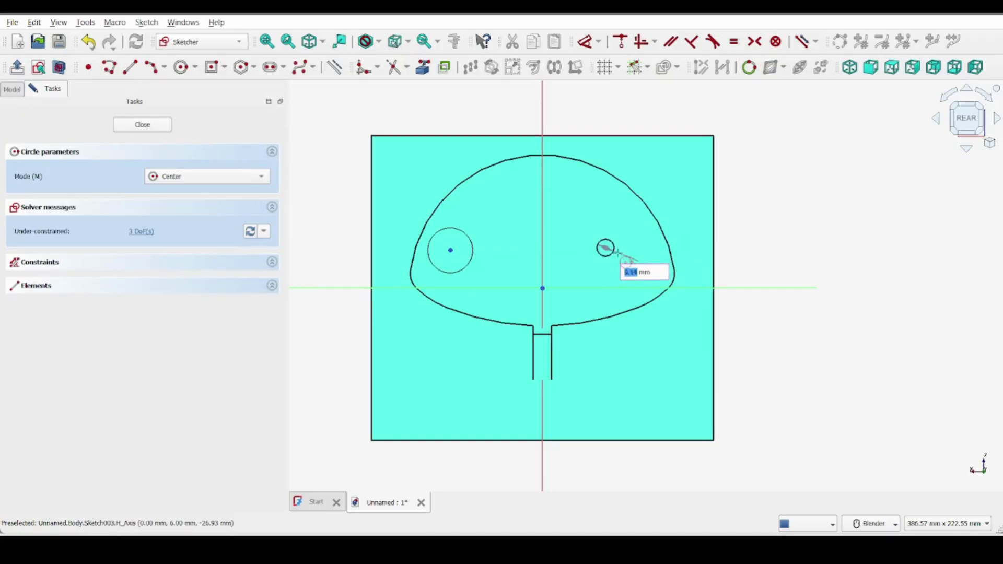
{"action": "left_click", "coordinate": [603, 226]}
{"action": "right_click", "coordinate": [602, 226]}
Make the two circle centres symmetric about the vertical axis and constrain the circles to equal size
{"action": "left_click", "coordinate": [607, 248]}
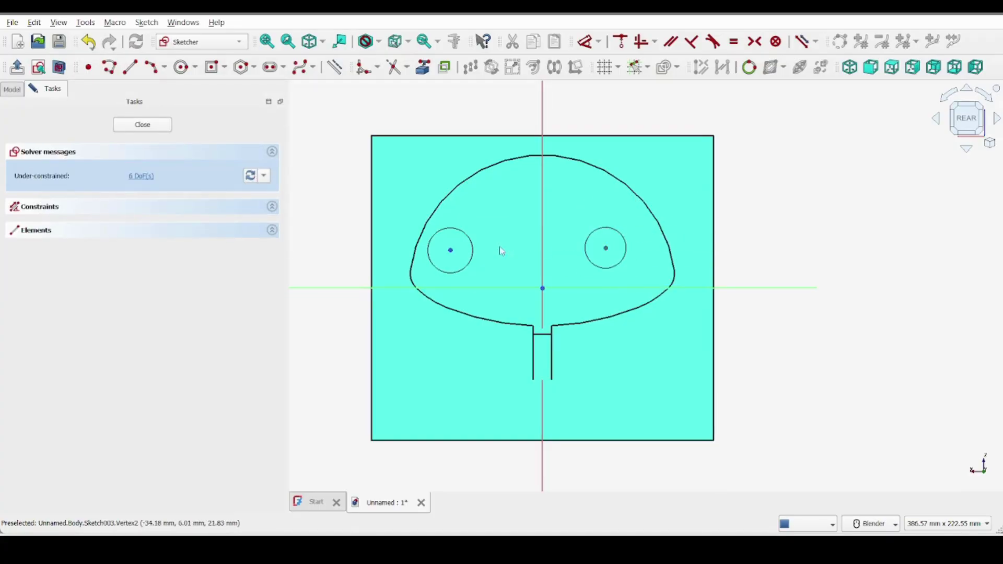
{"action": "left_click", "coordinate": [543, 230]}
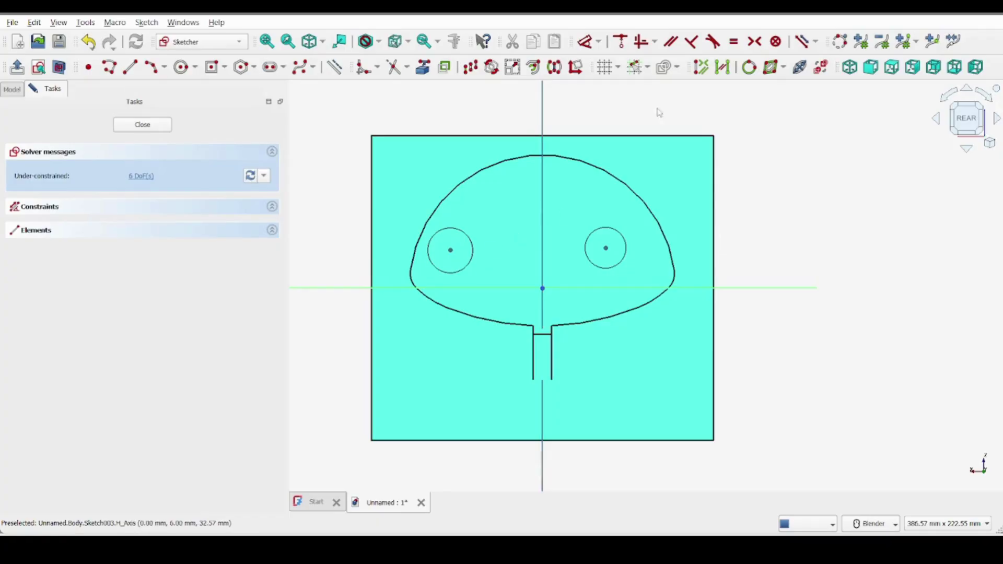
{"action": "left_click", "coordinate": [755, 41]}
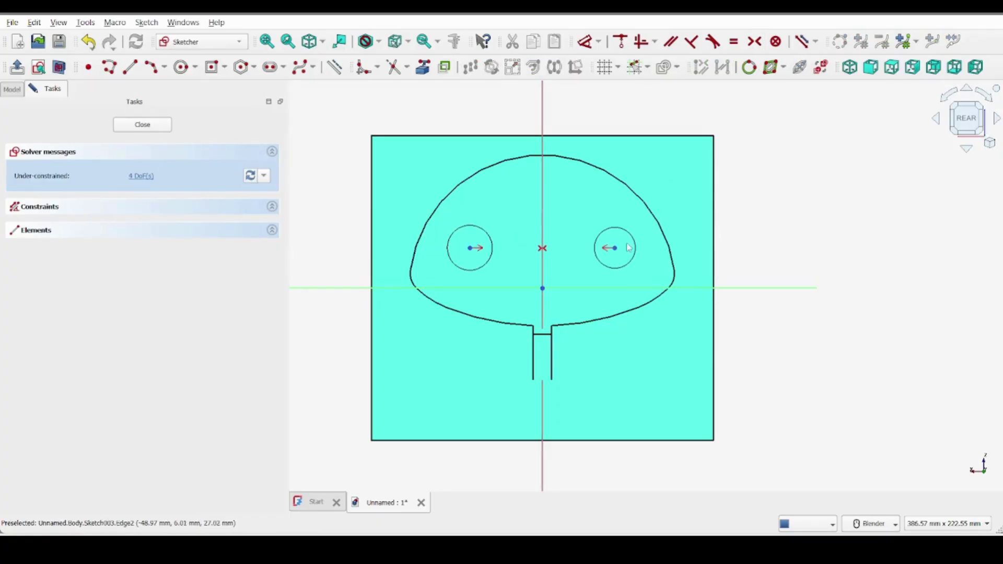
{"action": "left_click_drag", "start_coordinate": [635, 244], "coordinate": [638, 241]}
{"action": "left_click", "coordinate": [485, 232]}
{"action": "left_click", "coordinate": [734, 41]}
{"action": "left_click_drag", "start_coordinate": [636, 239], "coordinate": [630, 240]}
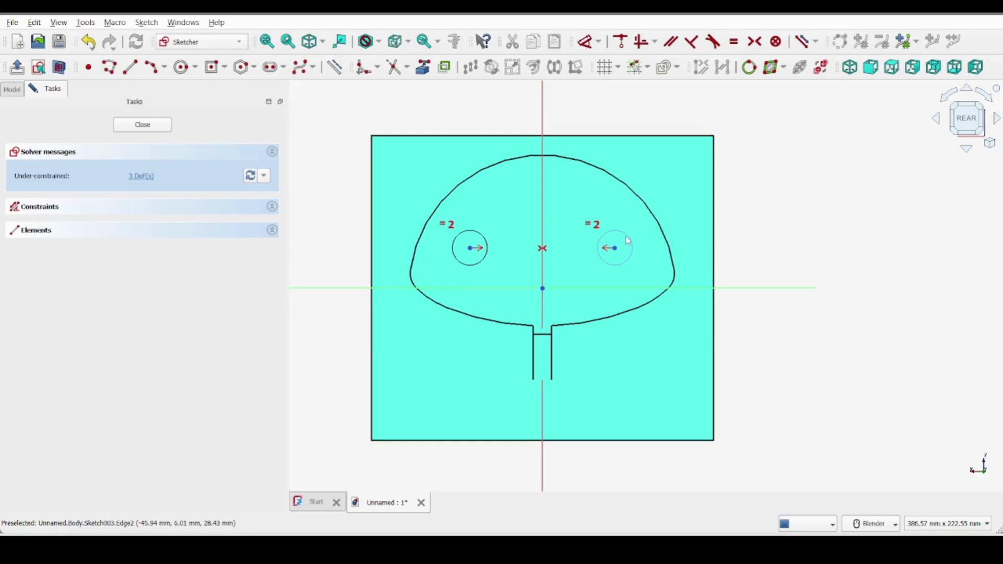
Set the right-hand circle's diameter to 22 mm
{"action": "left_click", "coordinate": [586, 44]}
{"action": "left_click", "coordinate": [630, 241]}
{"action": "left_click", "coordinate": [789, 212]}
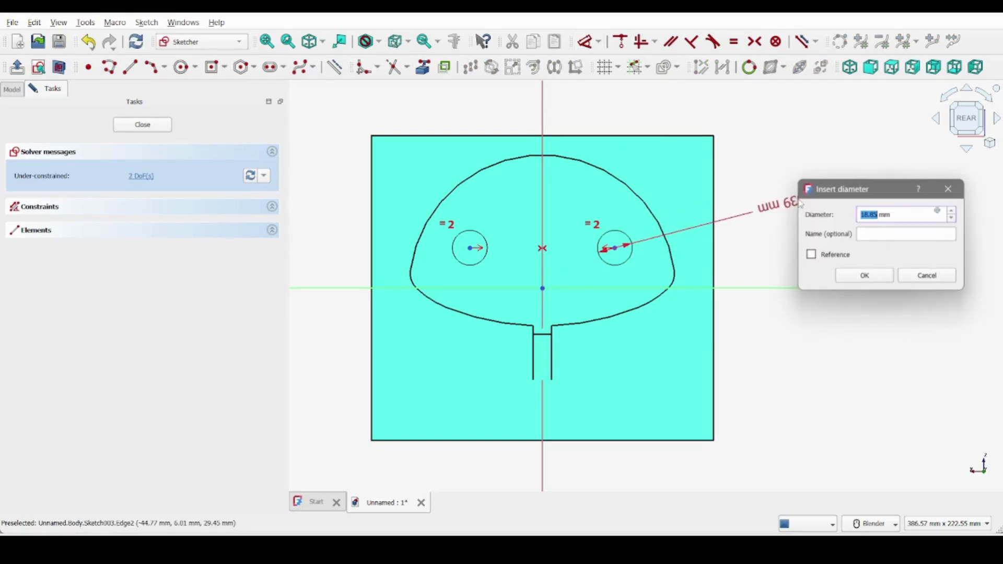
{"action": "type", "text": "22"}
{"action": "key", "text": "Return"}
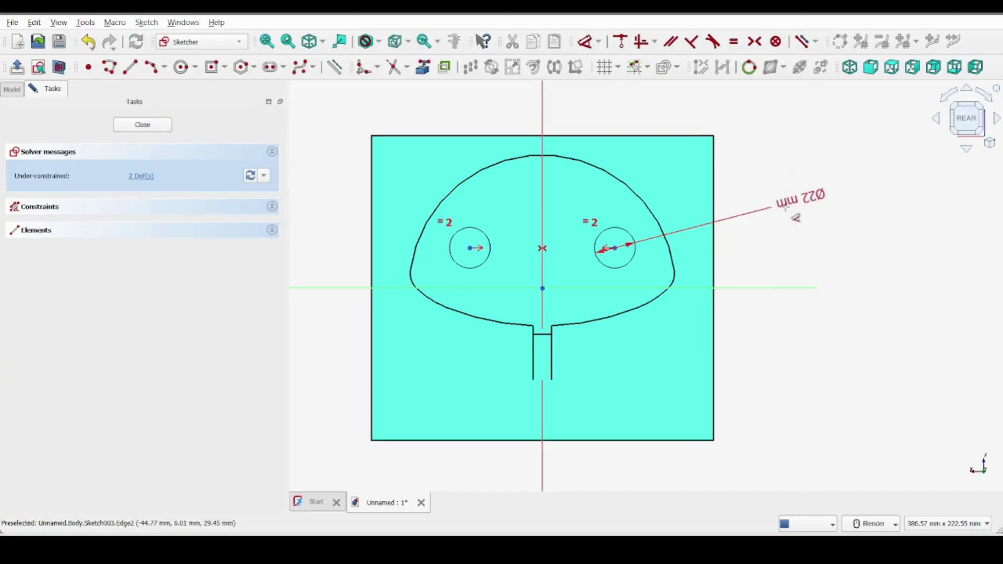
{"action": "key", "text": "Escape"}
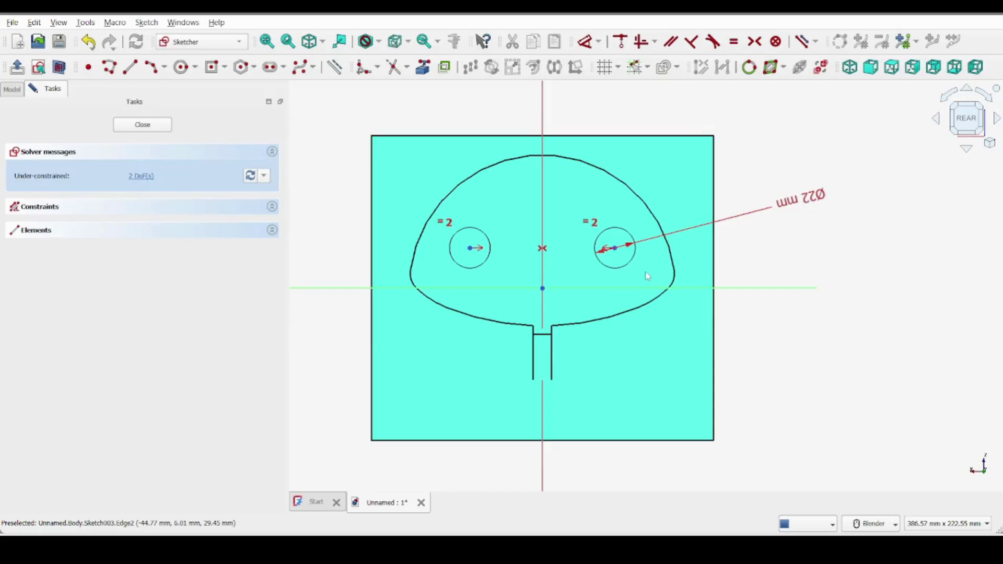
Set the horizontal distance between the vertical axis and the right-hand circle's centre to 40 mm
{"action": "left_click", "coordinate": [541, 197]}
{"action": "key", "text": "d"}
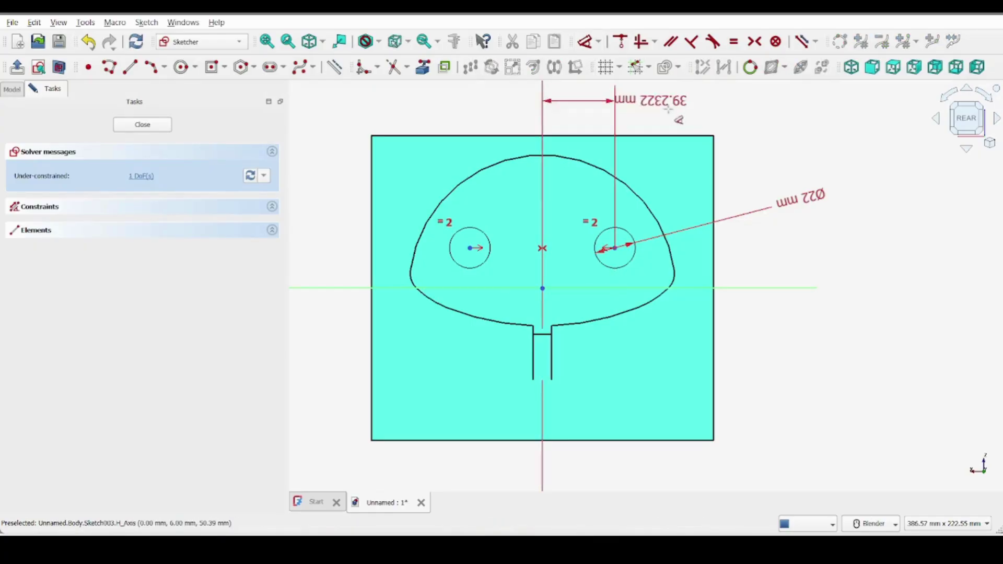
{"action": "left_click", "coordinate": [782, 131]}
{"action": "type", "text": "40"}
{"action": "key", "text": "Return"}
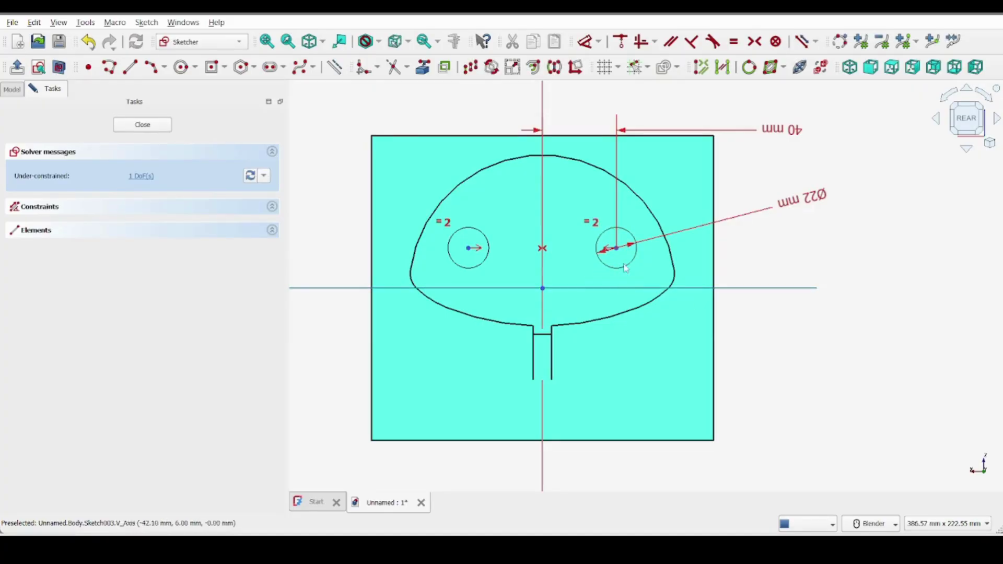
Make the right-hand circle tangent to the horizontal axis and close the sketch
{"action": "left_click", "coordinate": [713, 42]}
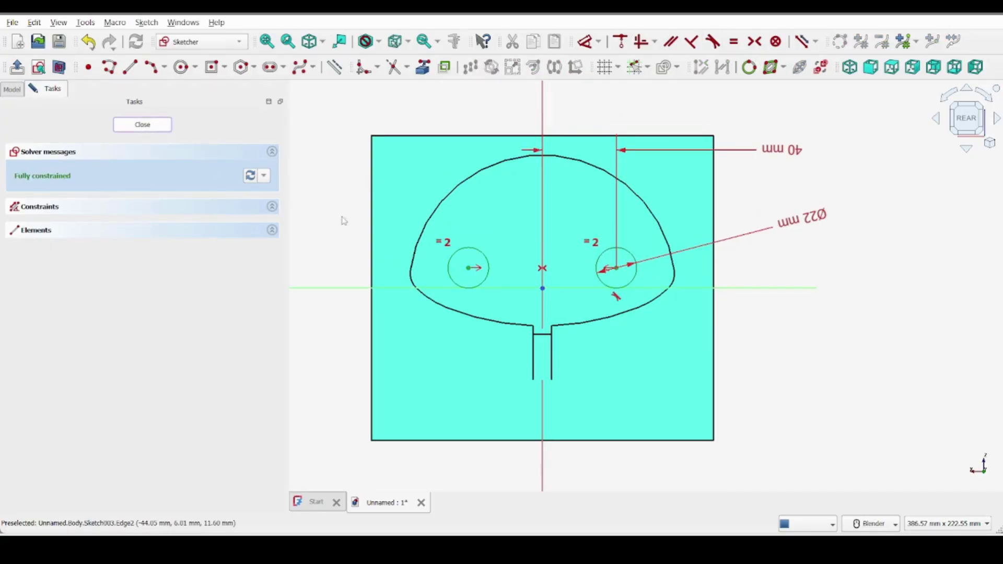
{"action": "key", "text": "Escape"}
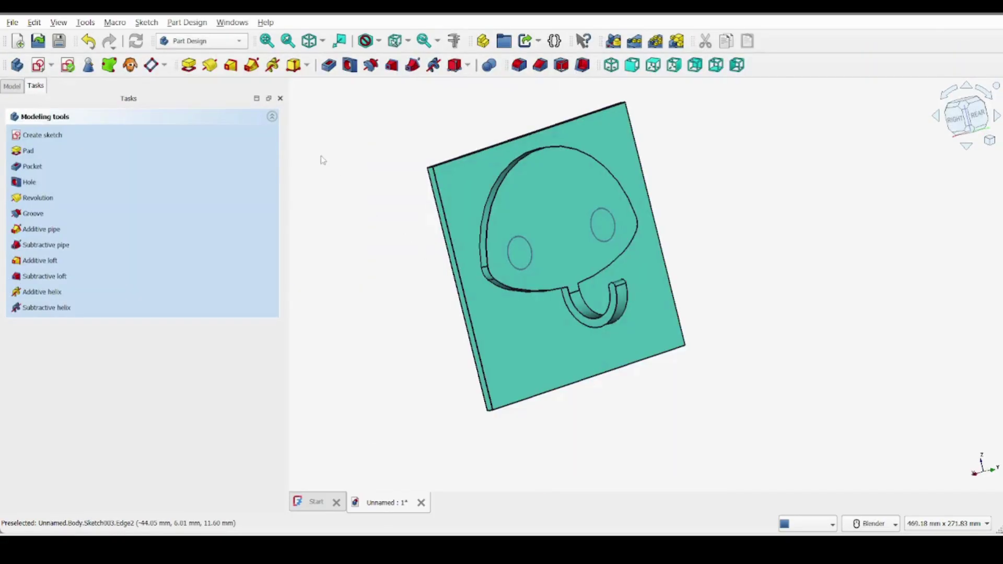
Pocket the two circles with the Through all type, cutting holes through both the rounded plate and the backing plate
{"action": "left_click", "coordinate": [333, 70]}
{"action": "left_click", "coordinate": [261, 177]}
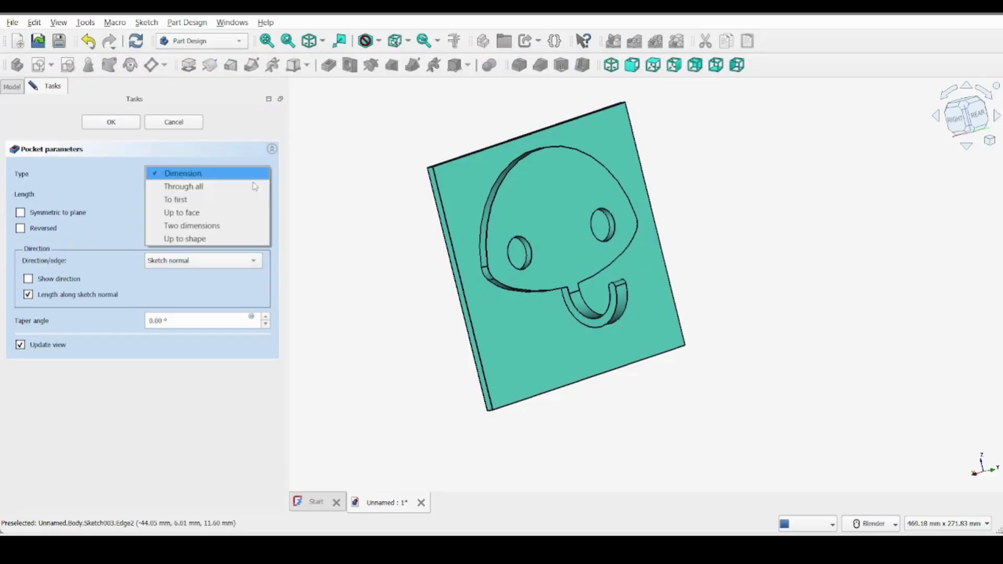
{"action": "left_click", "coordinate": [245, 190]}
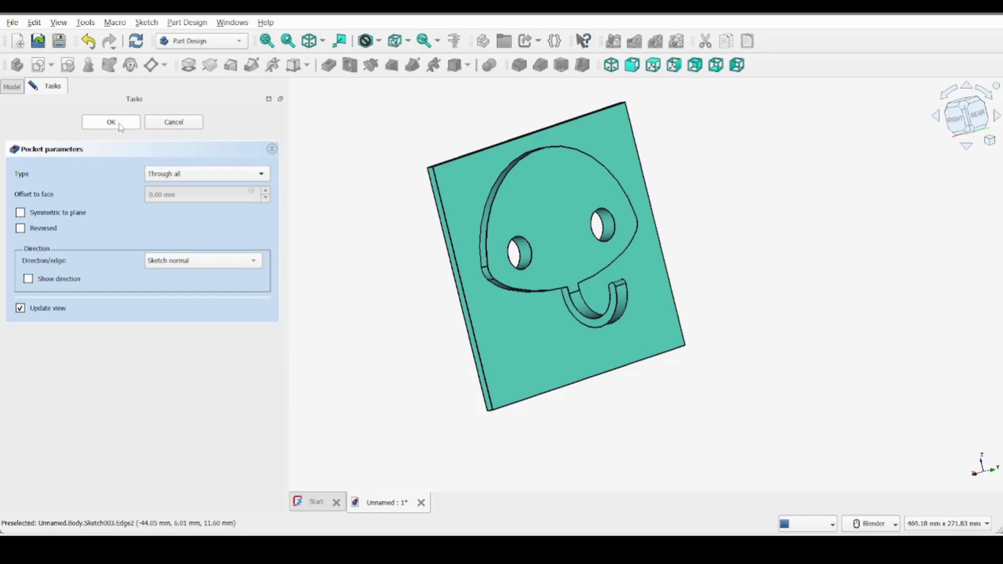
{"action": "key", "text": "Return"}
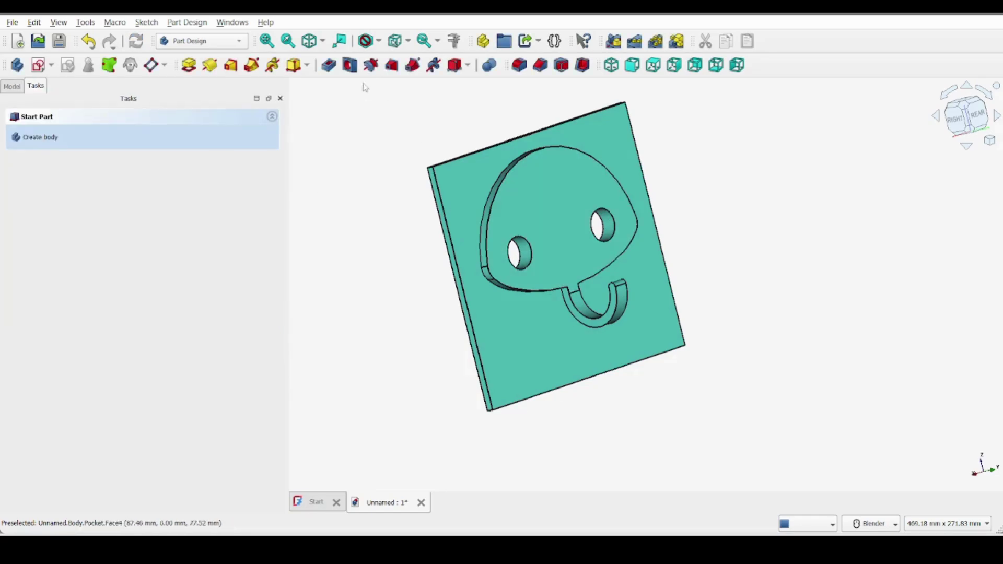
Switch to the Wireframe display and fillet the four corner edges of the backing plate with a 25 mm radius
{"action": "left_click", "coordinate": [380, 43]}
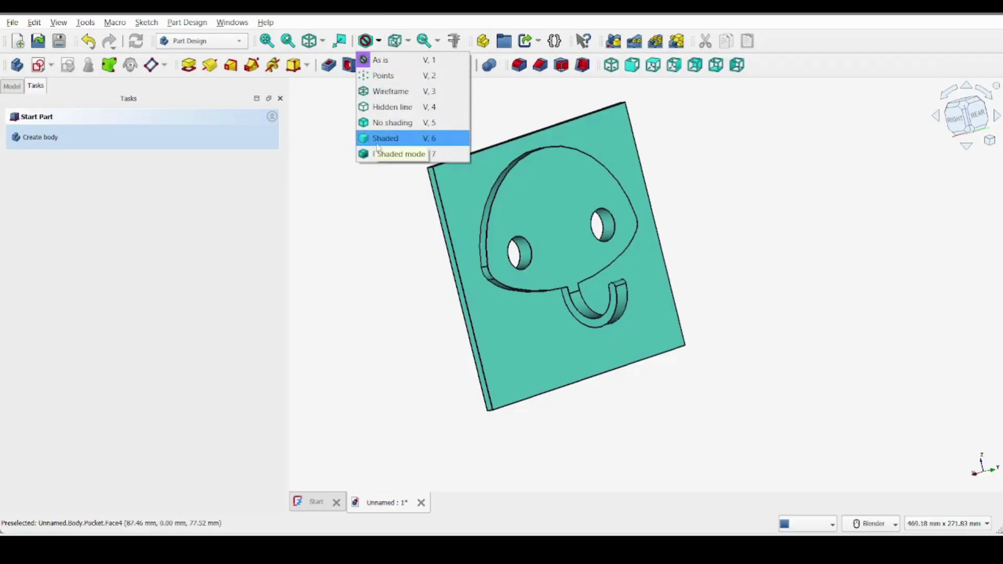
{"action": "left_click", "coordinate": [391, 93]}
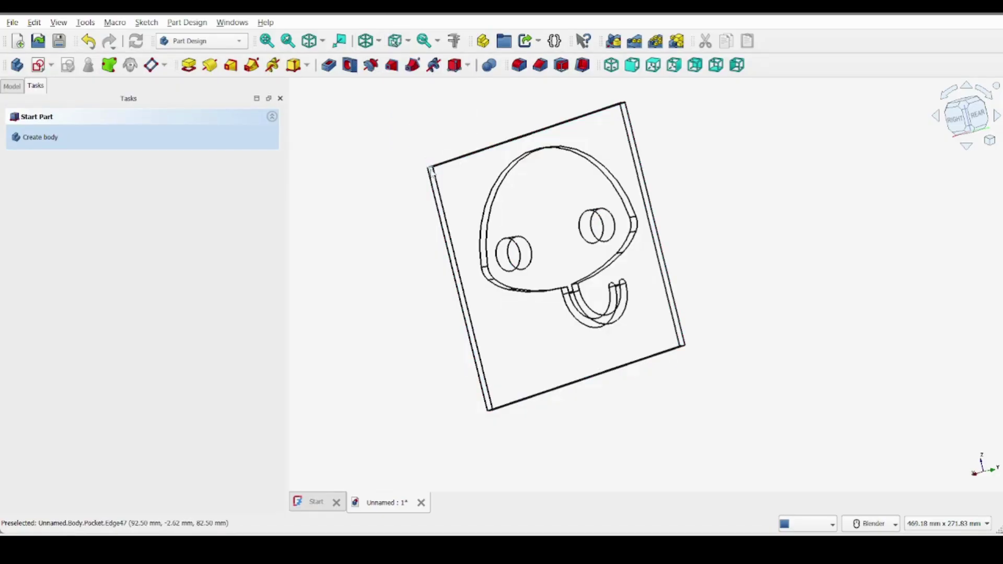
{"action": "left_click", "coordinate": [623, 124]}
{"action": "mouse_move", "coordinate": [583, 168]}
{"action": "middle_mouse_down"}
{"action": "mouse_move", "coordinate": [605, 168]}
{"action": "mouse_move", "coordinate": [486, 292]}
{"action": "middle_mouse_up"}
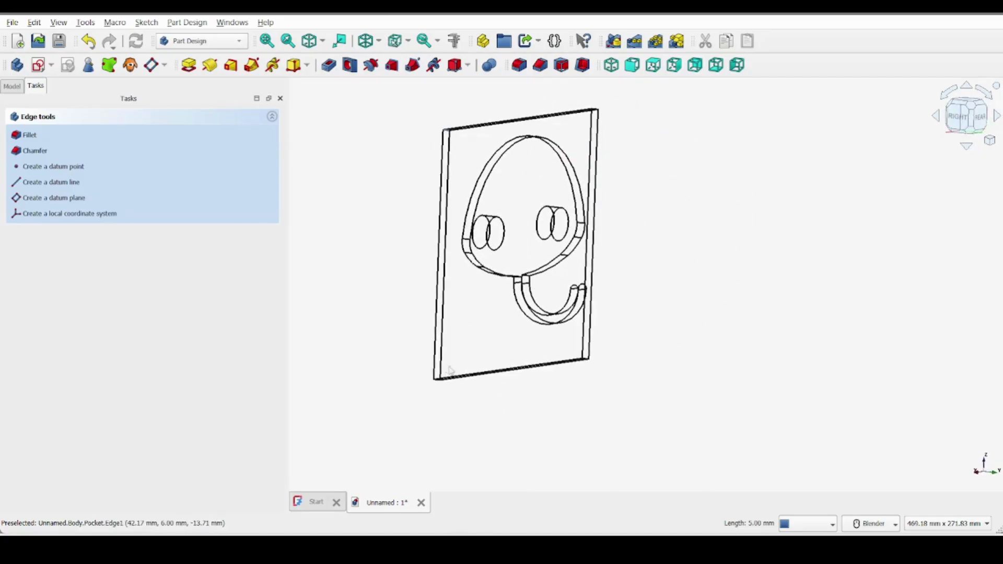
{"action": "mouse_move", "coordinate": [572, 321]}
{"action": "middle_mouse_down"}
{"action": "mouse_move", "coordinate": [543, 334]}
{"action": "mouse_move", "coordinate": [564, 324]}
{"action": "middle_mouse_up"}
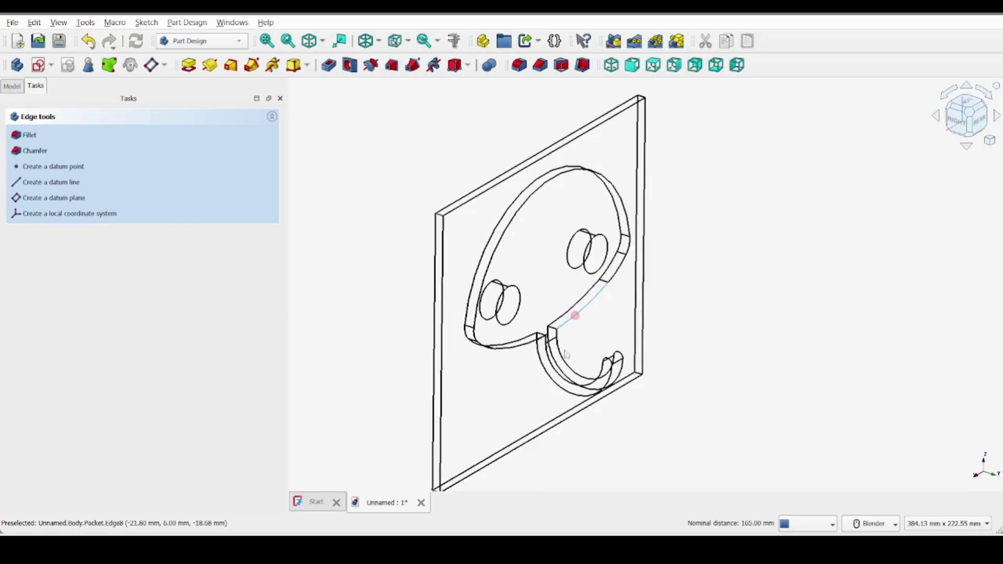
{"action": "left_click", "coordinate": [639, 374]}
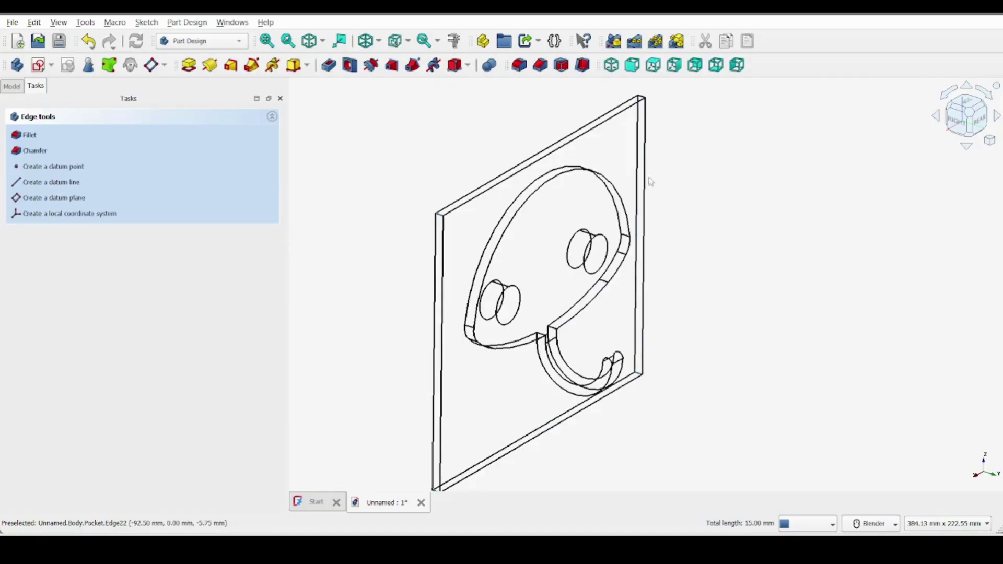
{"action": "left_click", "coordinate": [642, 101]}
{"action": "middle_click_drag", "start_coordinate": [528, 266], "coordinate": [515, 270], "text": "shift"}
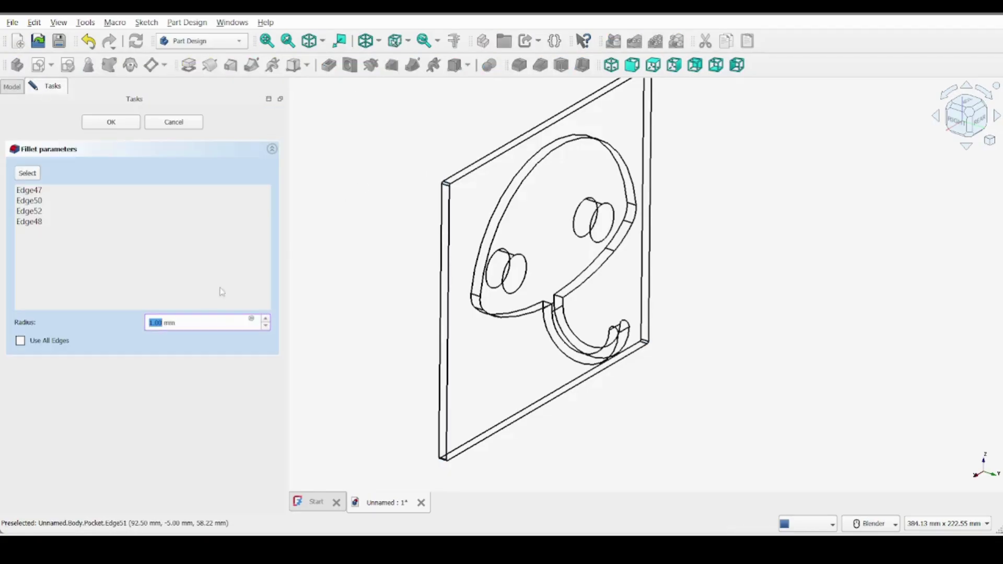
{"action": "type", "text": "2"}
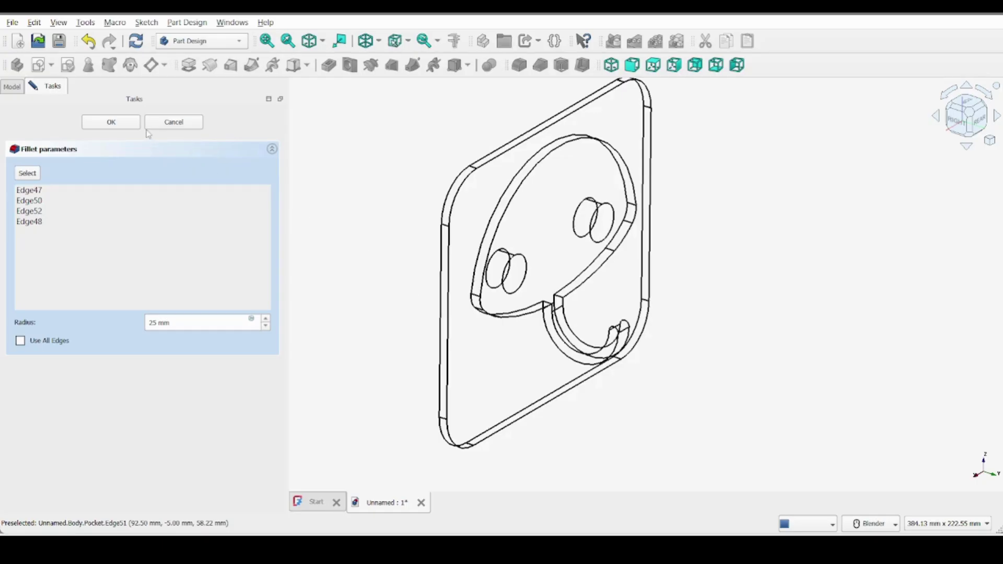
Return the model to a shaded display with edges and show it in the rear view
{"action": "left_click", "coordinate": [375, 41]}
{"action": "left_click", "coordinate": [384, 152]}
{"action": "mouse_move", "coordinate": [537, 253]}
{"action": "middle_mouse_down"}
{"action": "mouse_move", "coordinate": [594, 260]}
{"action": "mouse_move", "coordinate": [470, 269]}
{"action": "mouse_move", "coordinate": [416, 212]}
{"action": "mouse_move", "coordinate": [410, 230]}
{"action": "mouse_move", "coordinate": [438, 225]}
{"action": "middle_mouse_up"}
{"action": "left_click", "coordinate": [964, 118]}
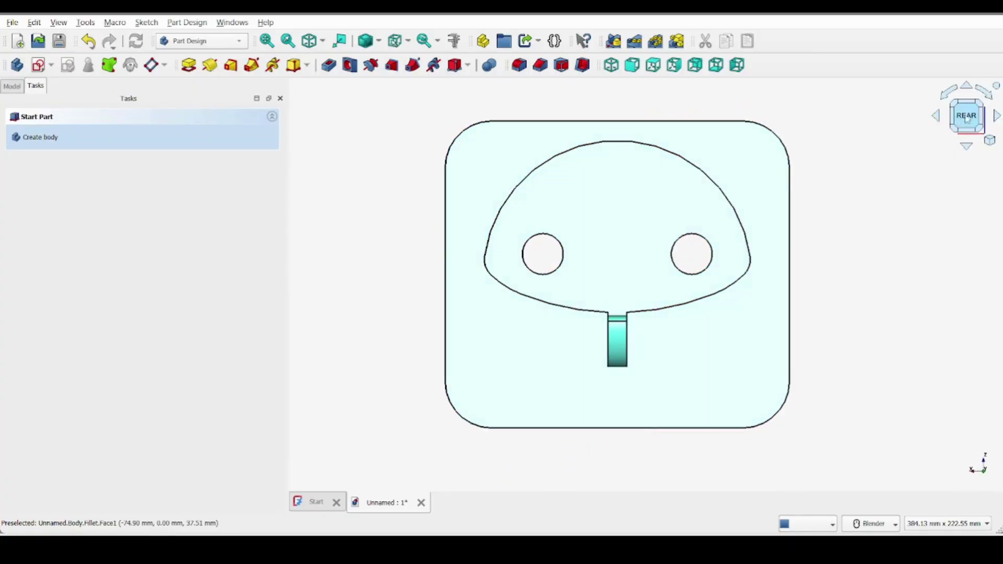
Chamfer the front rims of both through holes with the Equal distance type
{"action": "middle_click_drag", "start_coordinate": [666, 264], "coordinate": [678, 214]}
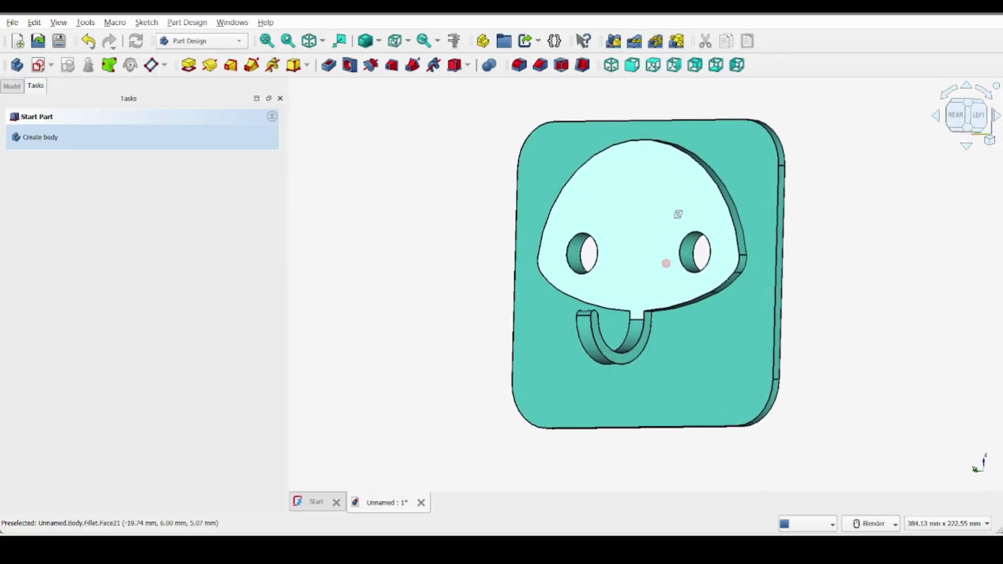
{"action": "left_click", "coordinate": [684, 244]}
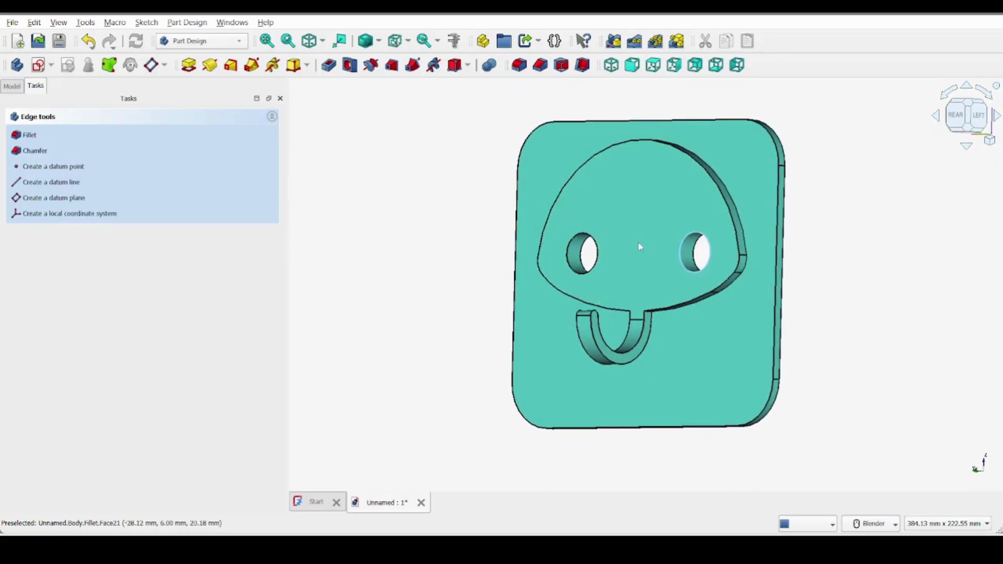
{"action": "left_click", "coordinate": [589, 238], "text": "ctrl"}
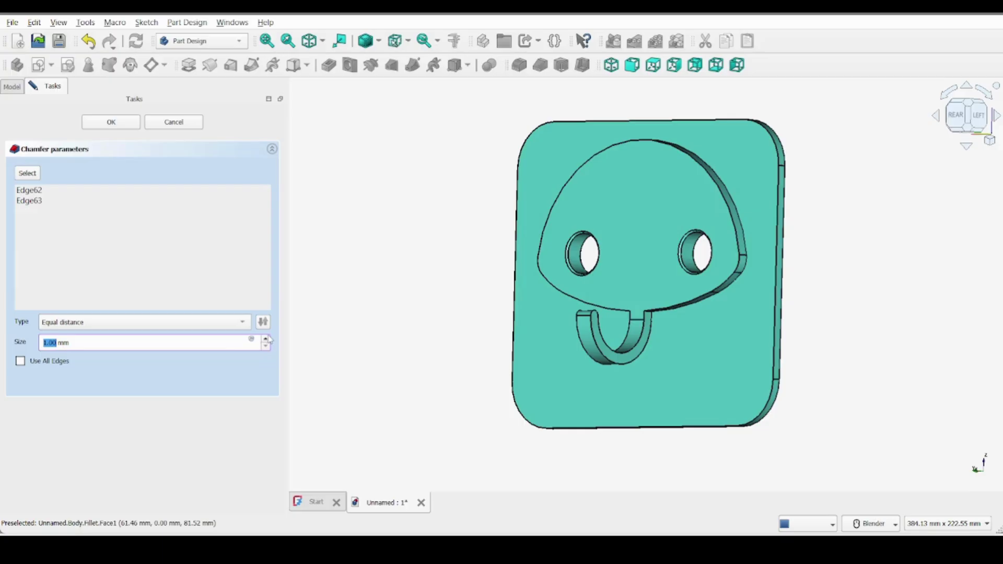
{"action": "left_click", "coordinate": [127, 124]}
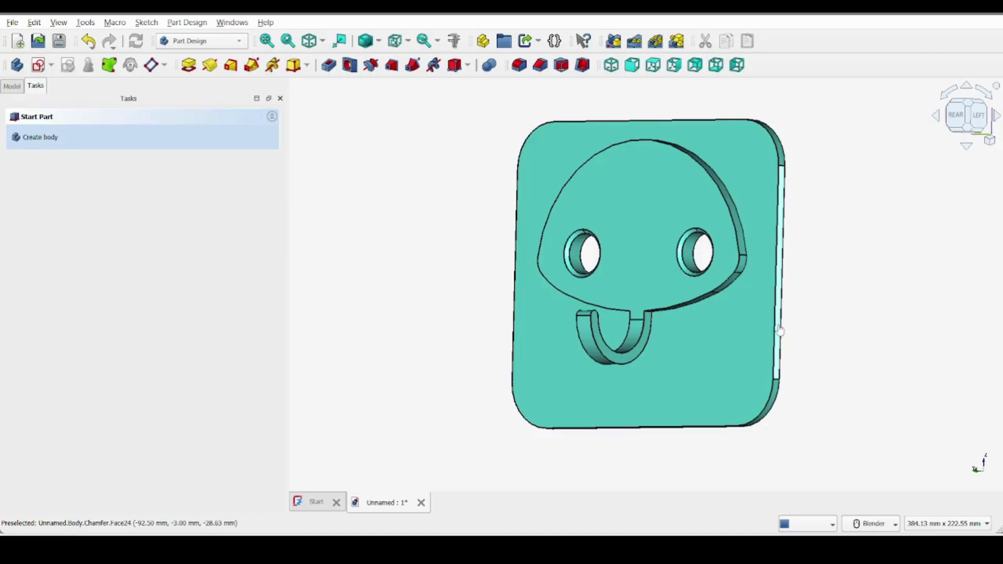
Fillet the outer side face of the backing plate with a 2 mm radius to round its perimeter edges
{"action": "left_click", "coordinate": [778, 330]}
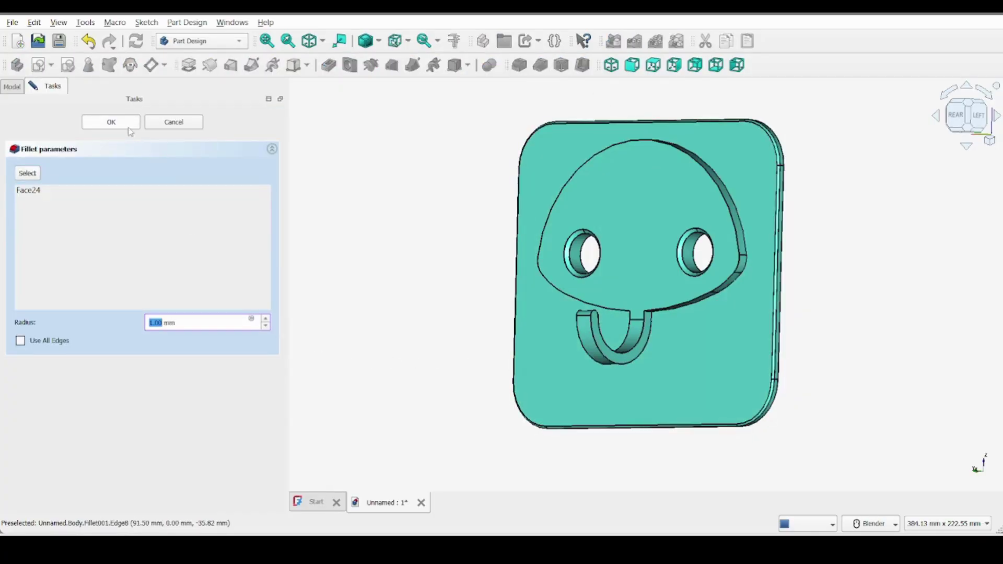
{"action": "left_click", "coordinate": [267, 319]}
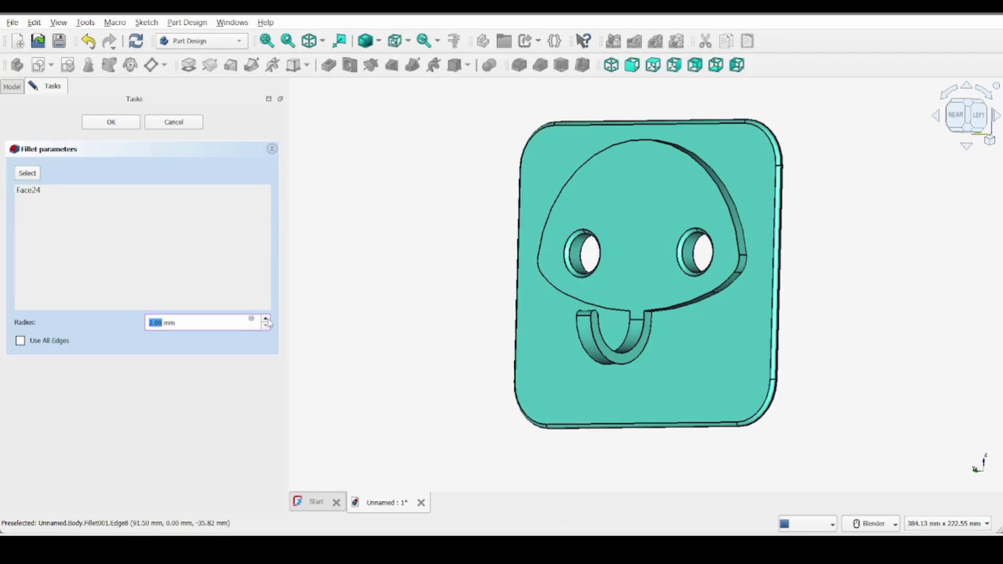
{"action": "middle_click_drag", "start_coordinate": [527, 308], "coordinate": [591, 303]}
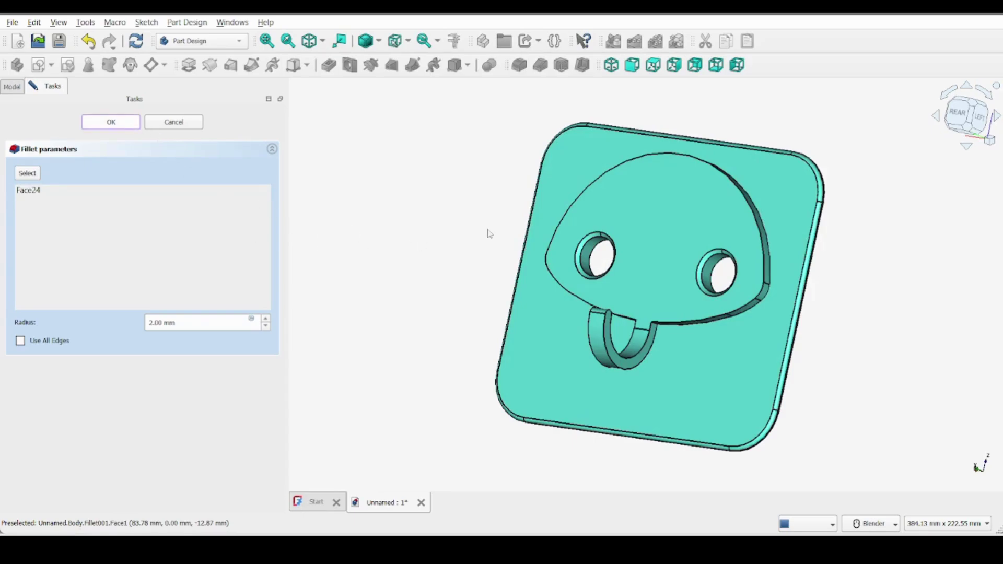
Fillet the front outline edge of the rounded plate
{"action": "left_click", "coordinate": [751, 211]}
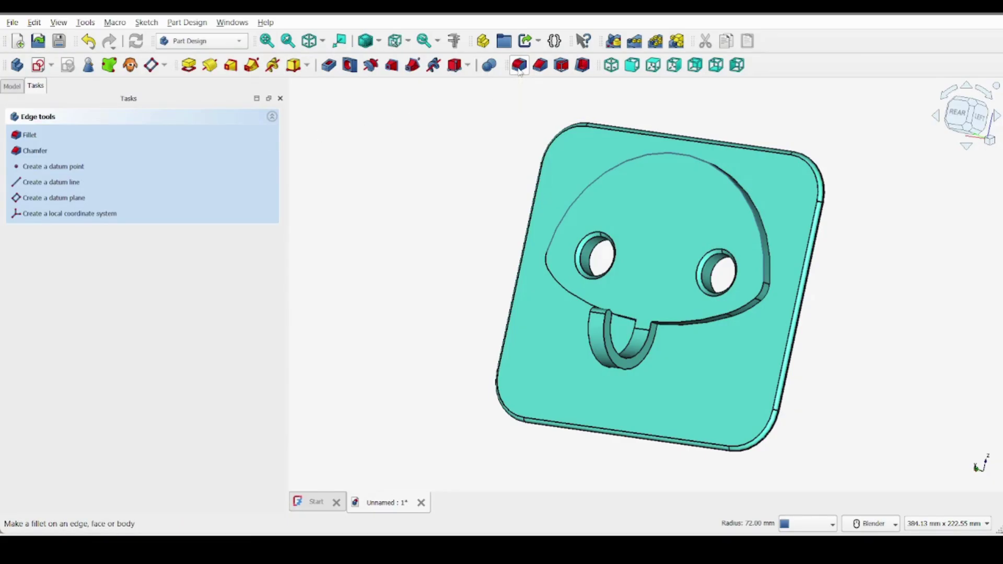
{"action": "mouse_move", "coordinate": [682, 300]}
{"action": "middle_mouse_down"}
{"action": "mouse_move", "coordinate": [734, 304]}
{"action": "mouse_move", "coordinate": [682, 298]}
{"action": "middle_mouse_up"}
{"action": "left_click", "coordinate": [124, 125]}
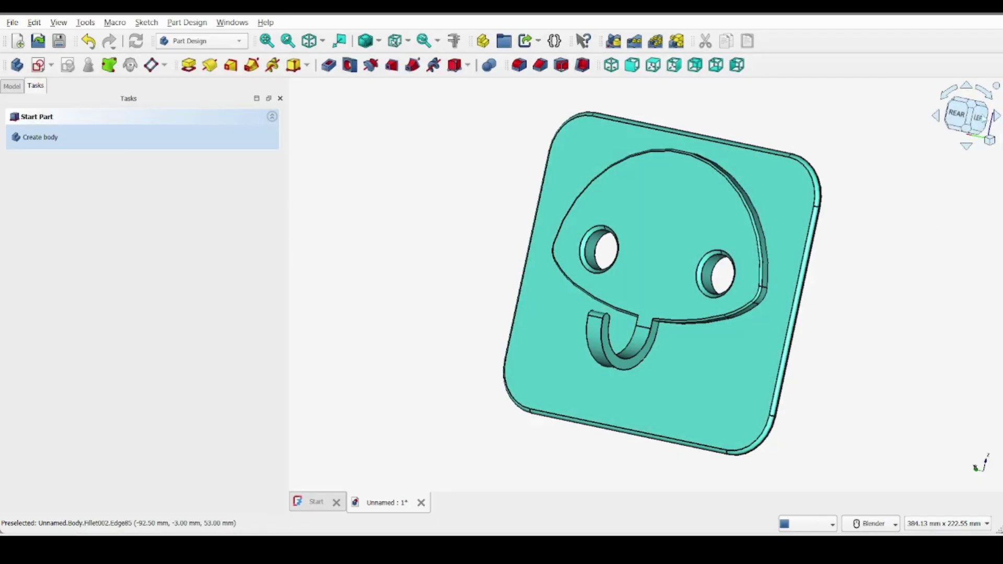
{"action": "left_click", "coordinate": [974, 108]}
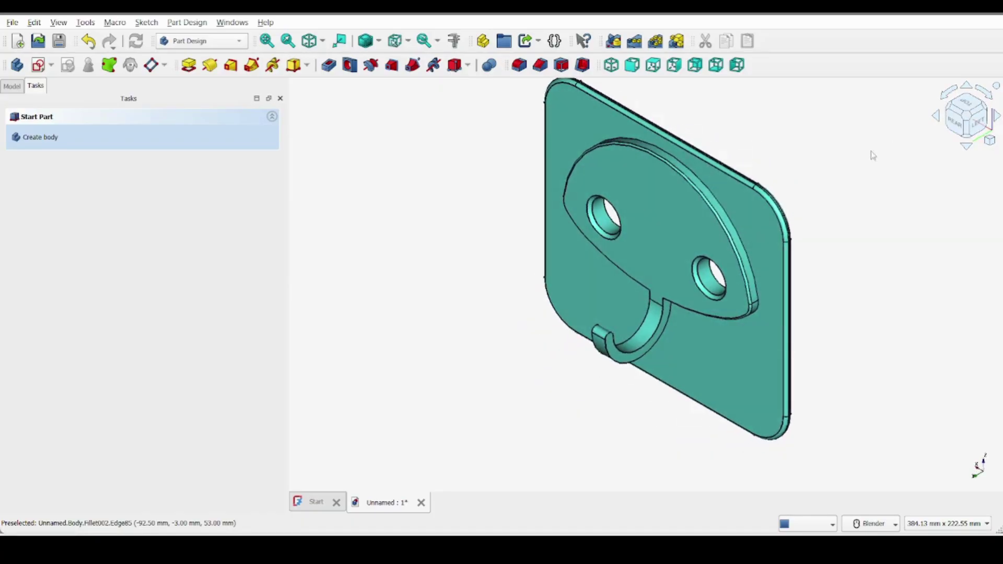
{"action": "middle_click_drag", "start_coordinate": [649, 298], "coordinate": [639, 241]}
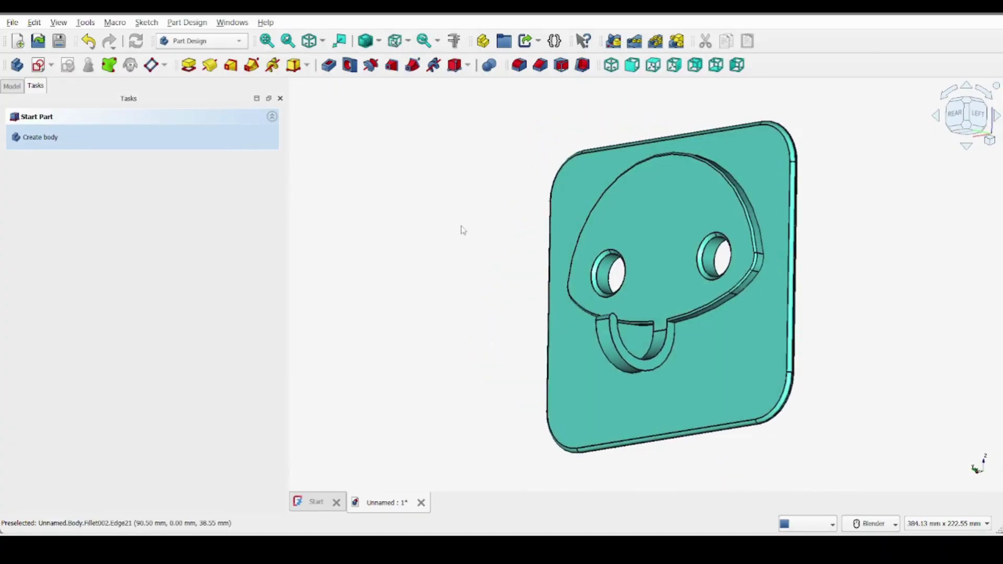